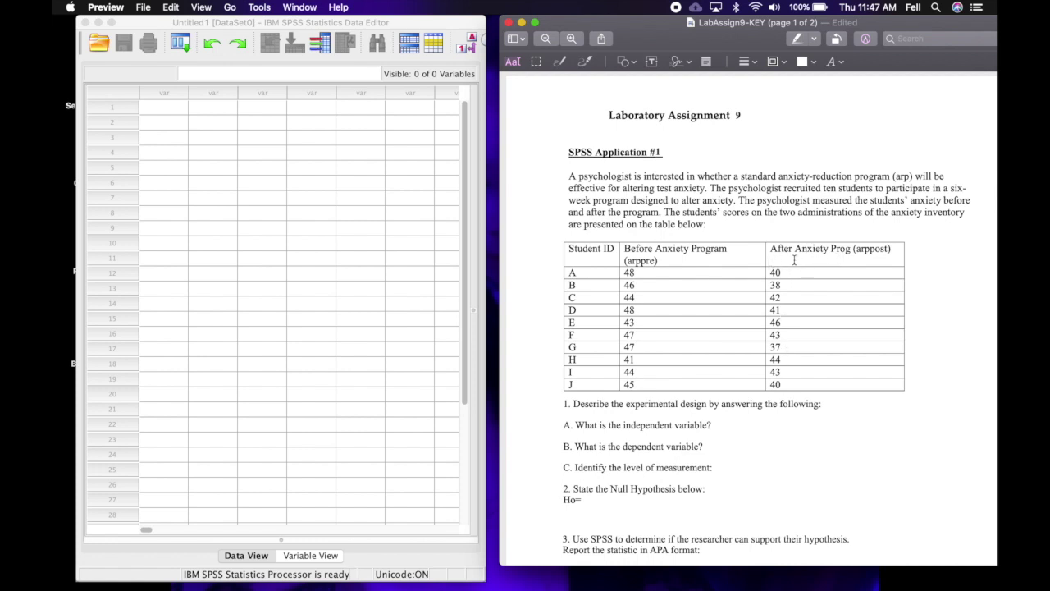
# Make the independent variable answer, Anxiety Reduction Program (ARP), black and visible
pyautogui.scroll(-3, 753, 380)
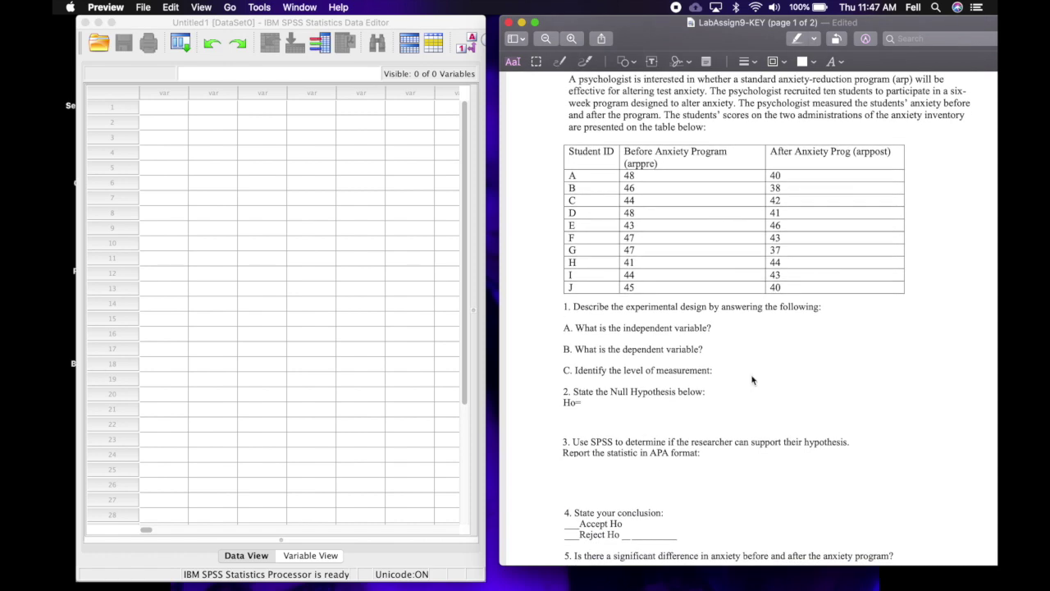
pyautogui.scroll(1, 753, 380)
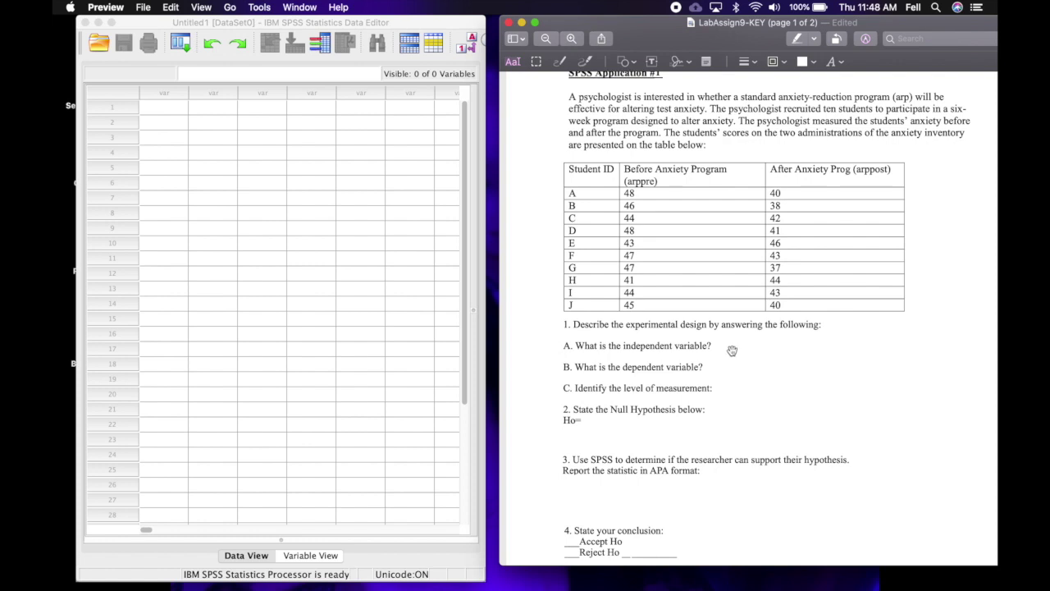
pyautogui.click(729, 348)
pyautogui.click(842, 64)
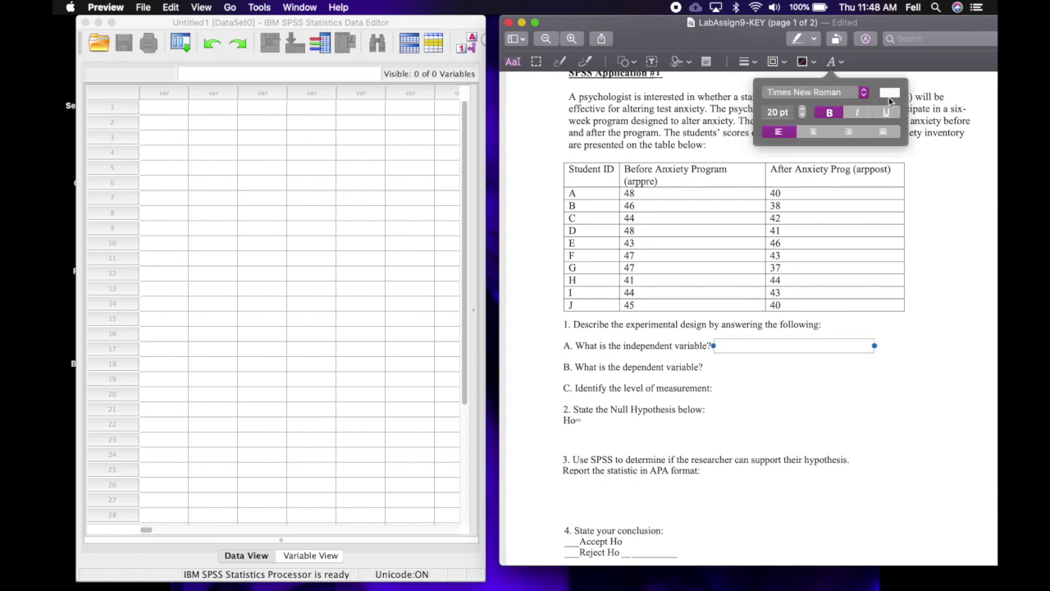
pyautogui.write('Anxiety Reduction Program (ARP)')
pyautogui.click(765, 422)
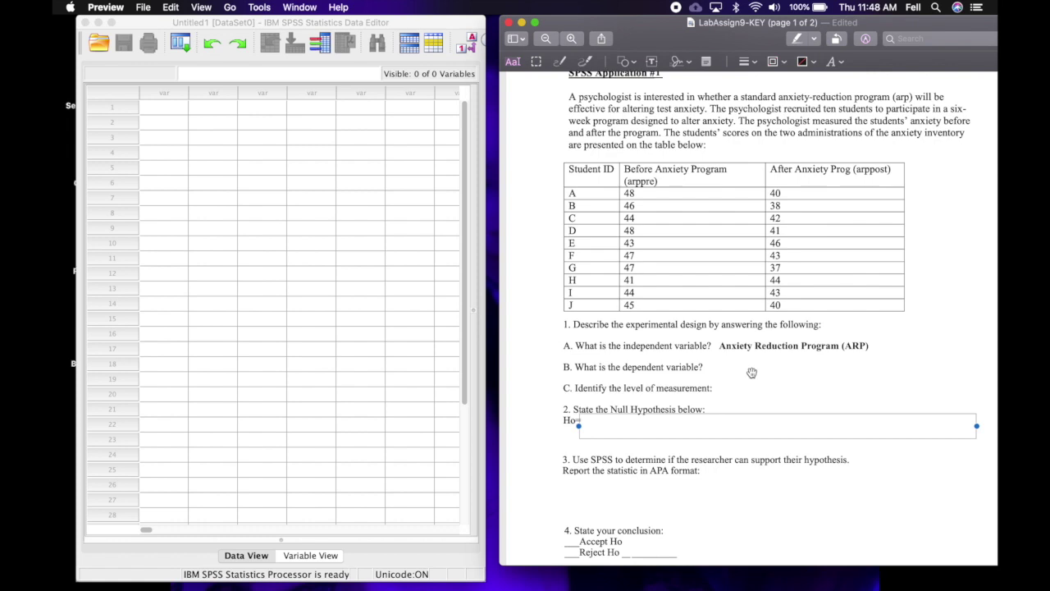
# Make the dependent variable answer, Test Anxiety, black and visible
pyautogui.write('Test Anxiety')
pyautogui.click(835, 61)
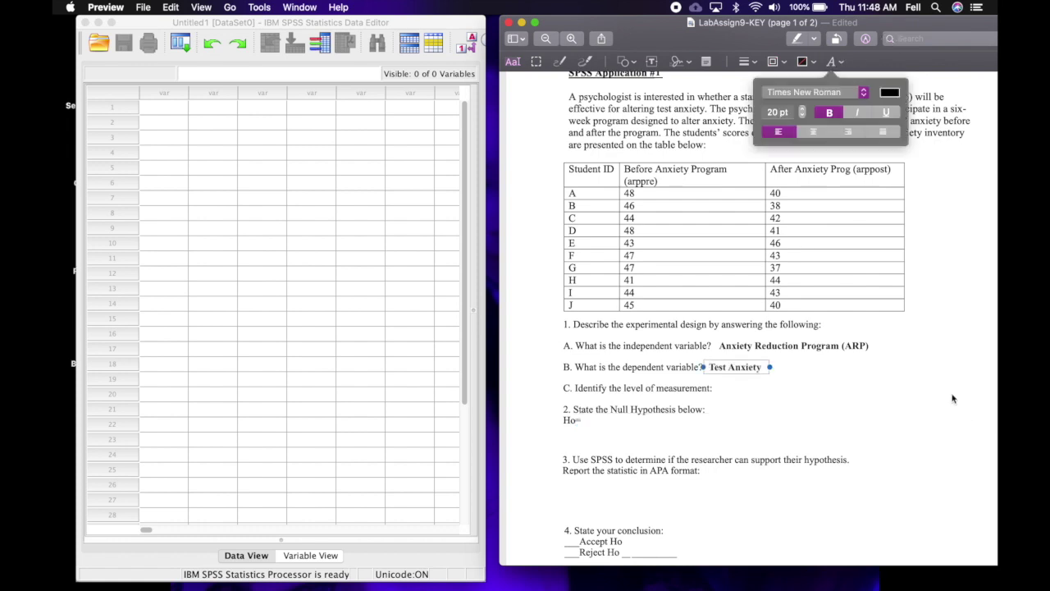
pyautogui.click(905, 378)
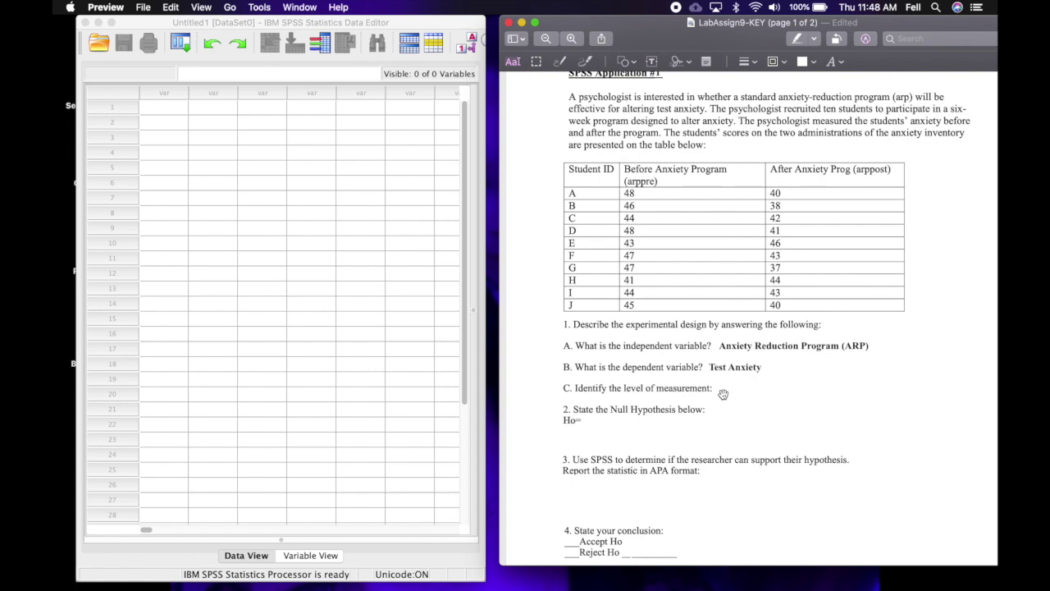
pyautogui.press('super+v')
# Answer 'Interval' for the level of measurement and turn the Ho answer text black
pyautogui.write('Interval')
pyautogui.click(640, 426)
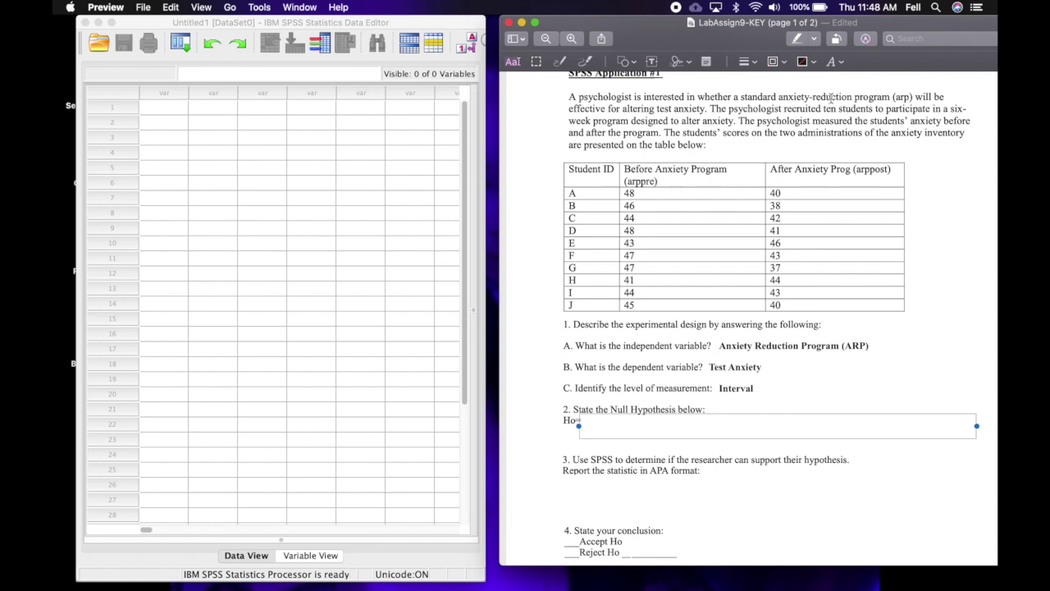
pyautogui.click(836, 63)
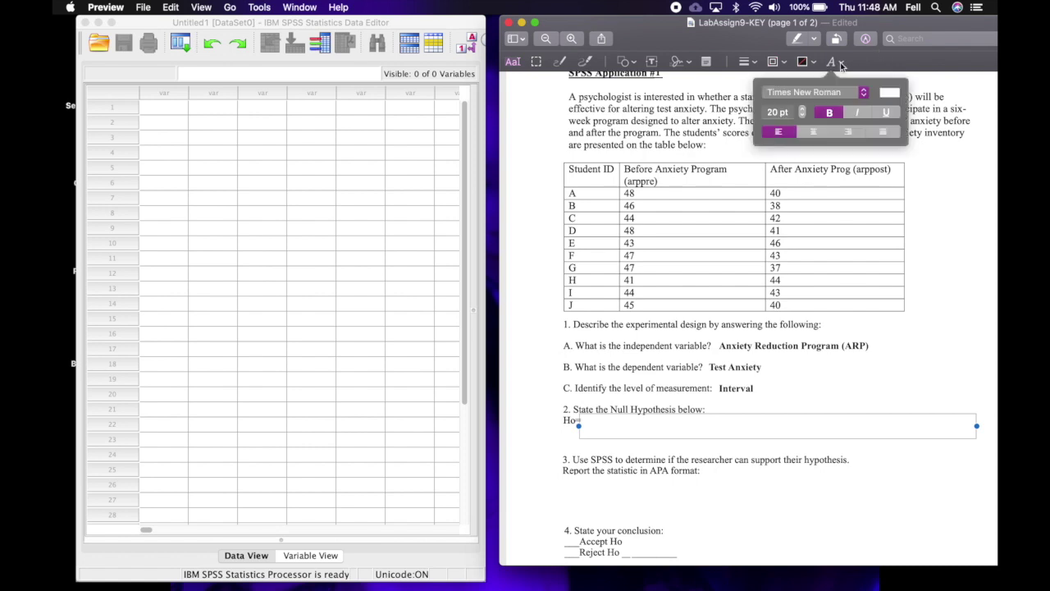
pyautogui.click(891, 91)
pyautogui.click(941, 119)
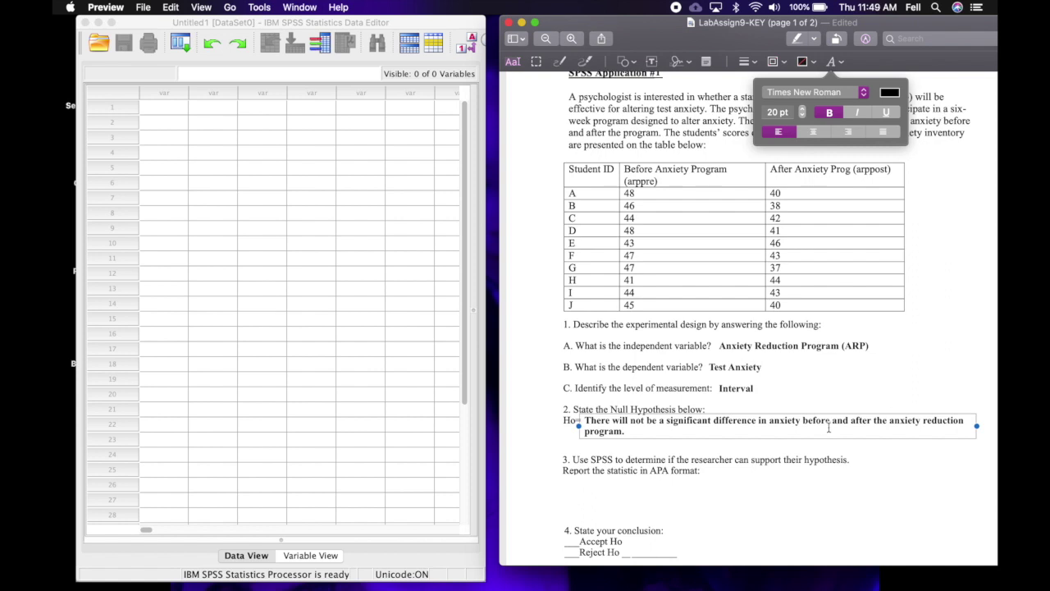
# Insert 'test' before 'anxiety' in the null hypothesis
pyautogui.click(771, 419)
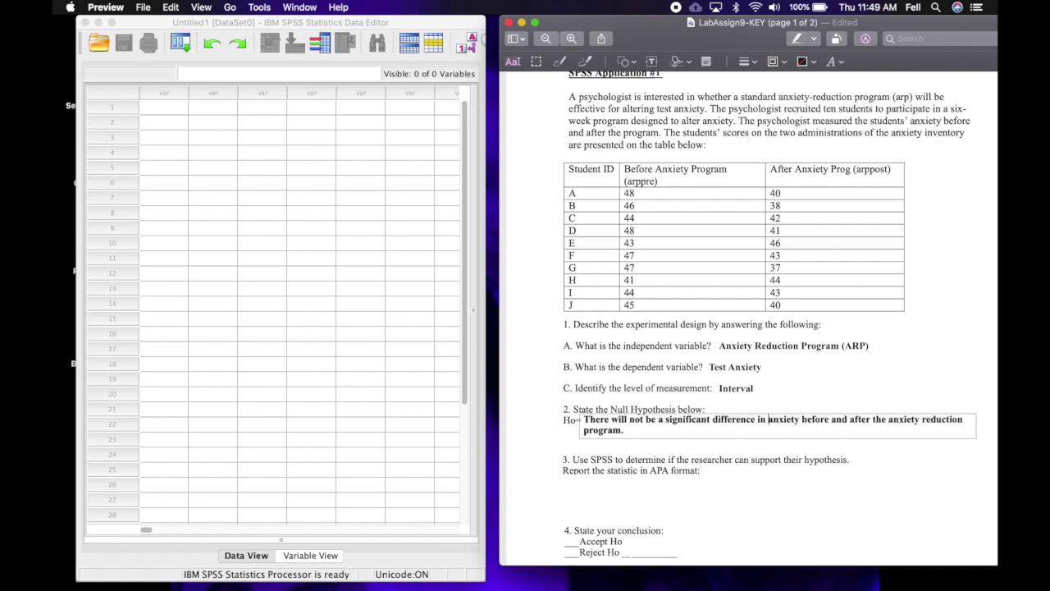
pyautogui.write('test')
pyautogui.click(786, 513)
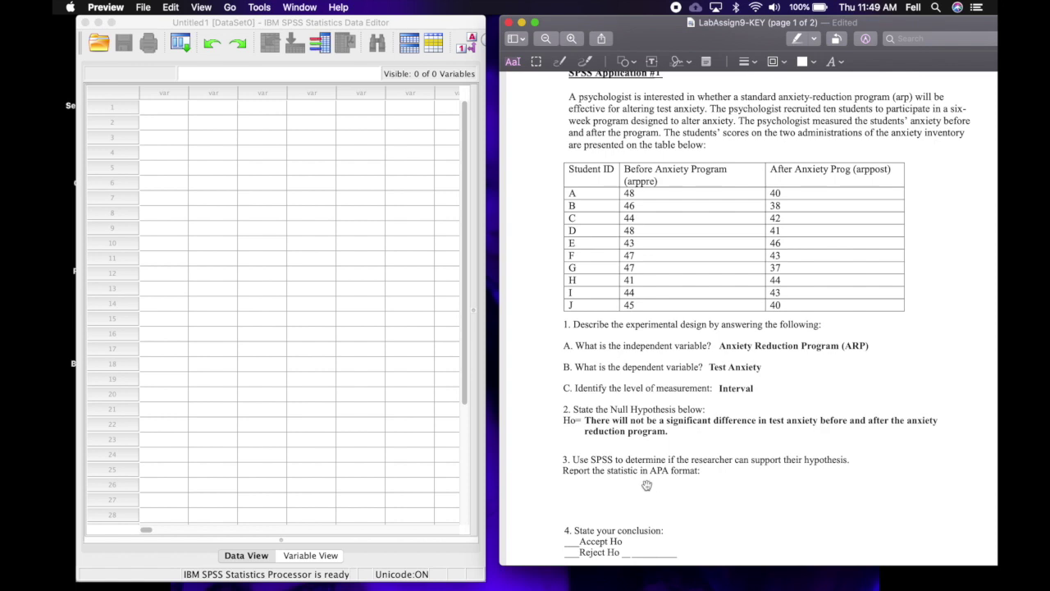
pyautogui.click(305, 556)
# Name the first two variables Before and After in Variable View
pyautogui.click(306, 556)
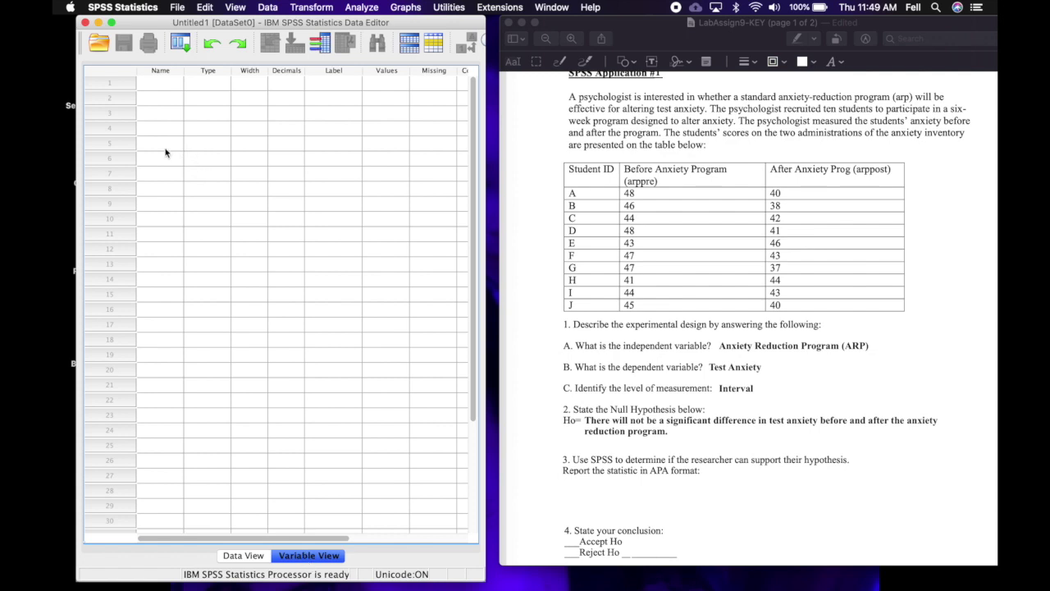
pyautogui.scroll(-1, 163, 95)
pyautogui.scroll(1, 162, 95)
pyautogui.click(161, 96)
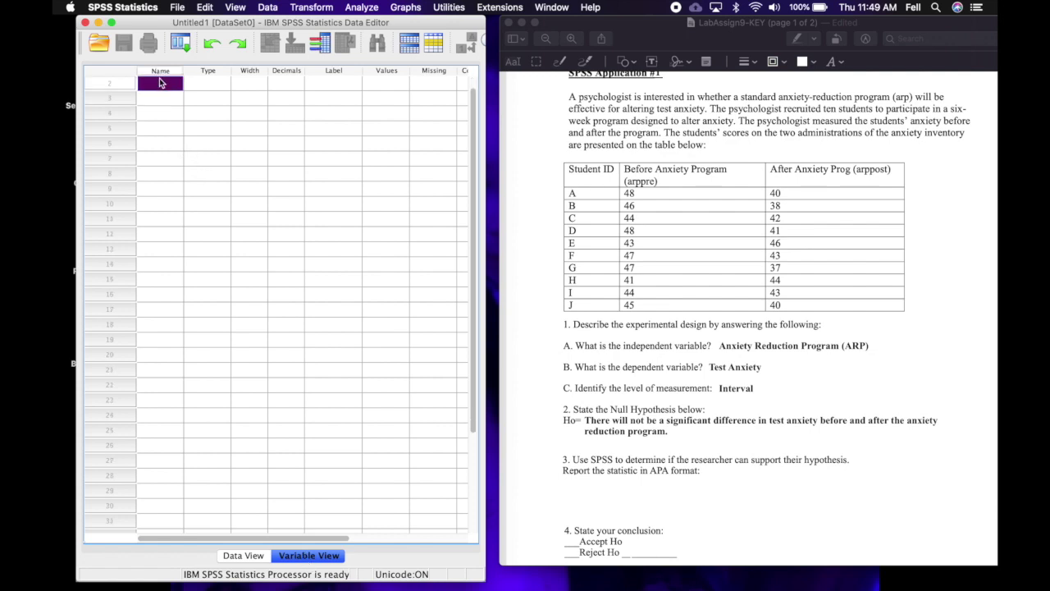
pyautogui.click(156, 84)
pyautogui.click(158, 103)
pyautogui.write('A')
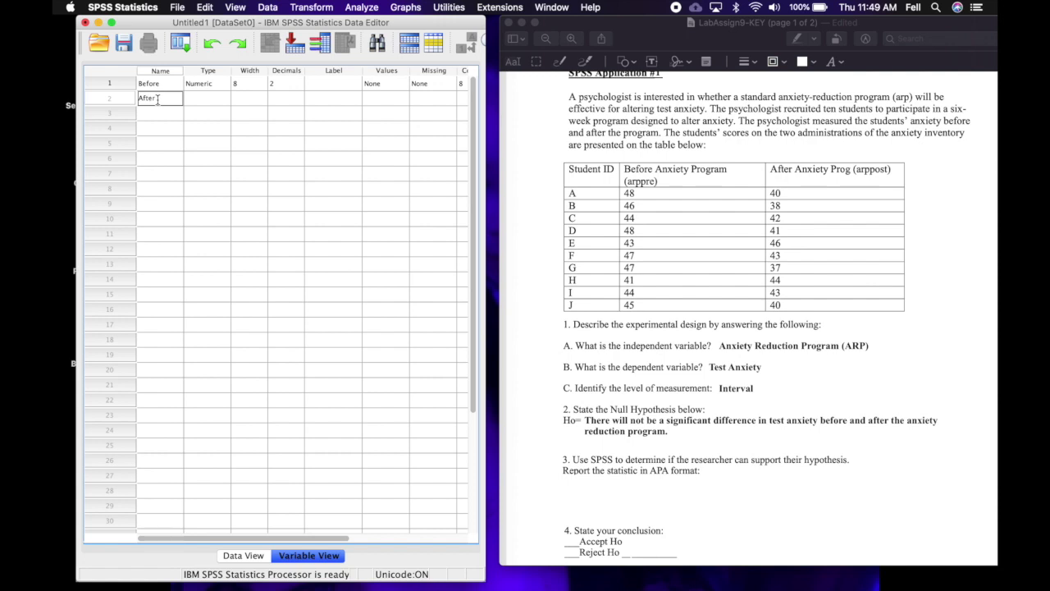
pyautogui.write('fter')
pyautogui.click(333, 84)
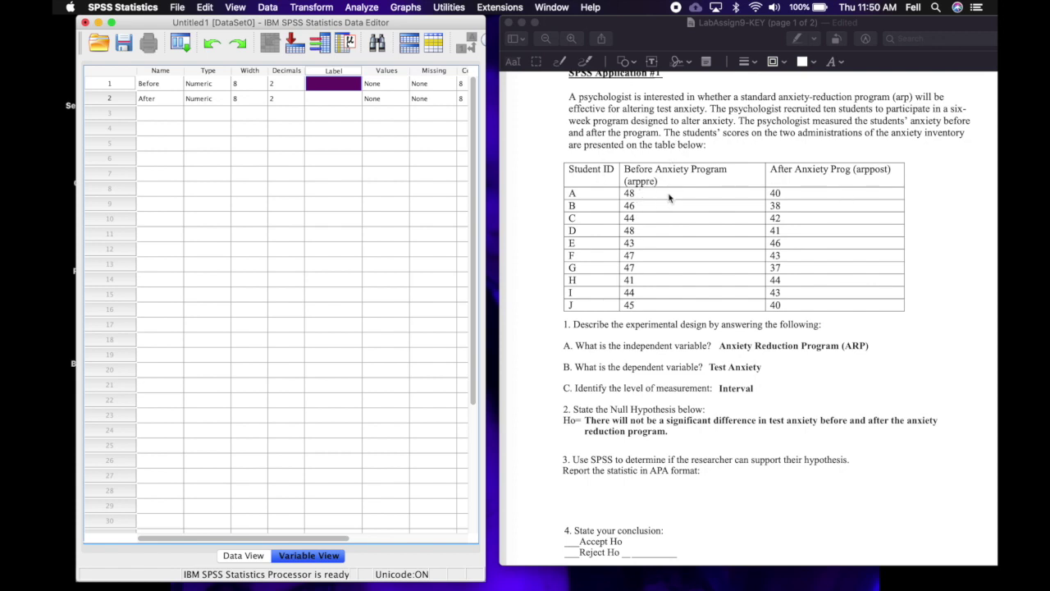
# Label Before as arppre and After as arppost, keeping 2 decimal places
pyautogui.write('arppre')
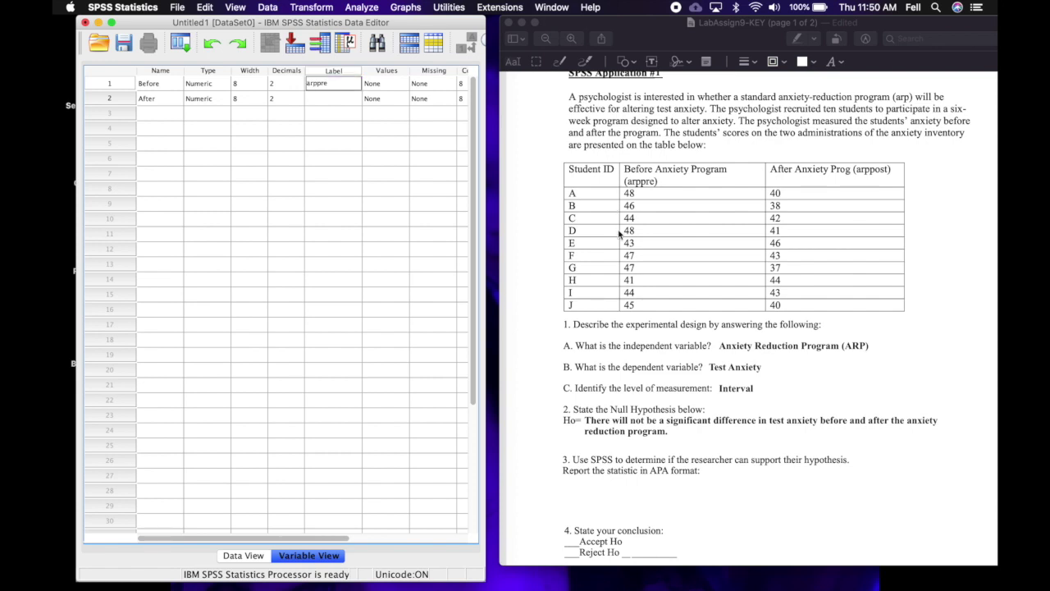
pyautogui.click(323, 103)
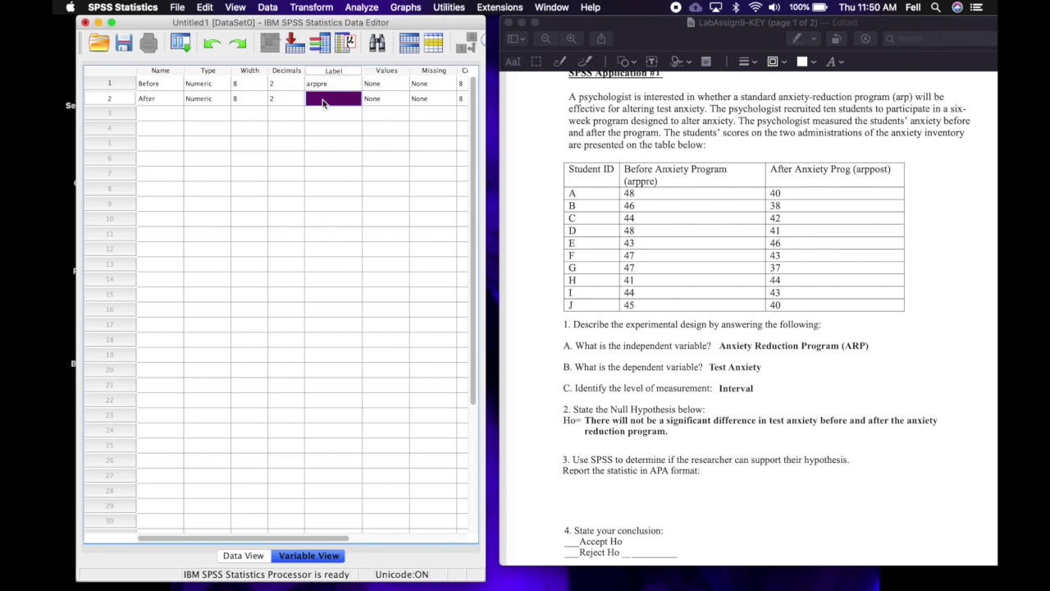
pyautogui.write('arppost')
pyautogui.click(280, 86)
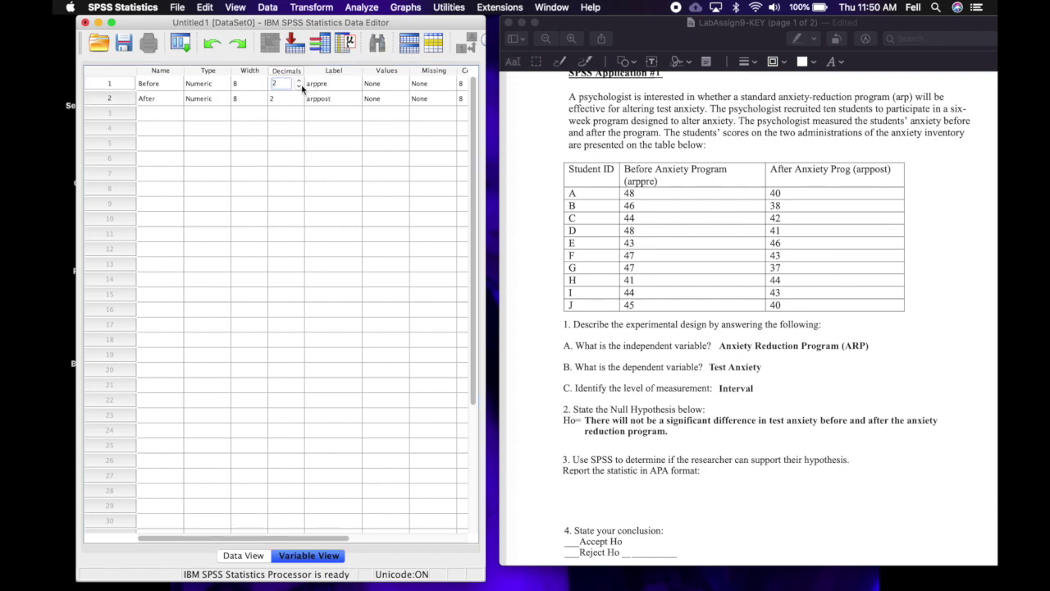
pyautogui.click(283, 128)
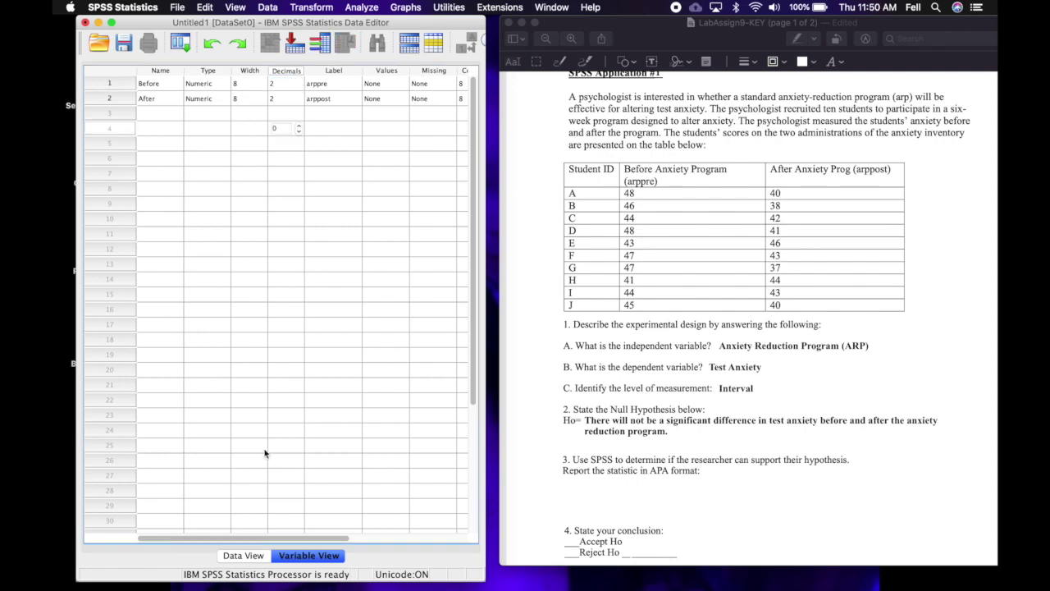
pyautogui.click(244, 556)
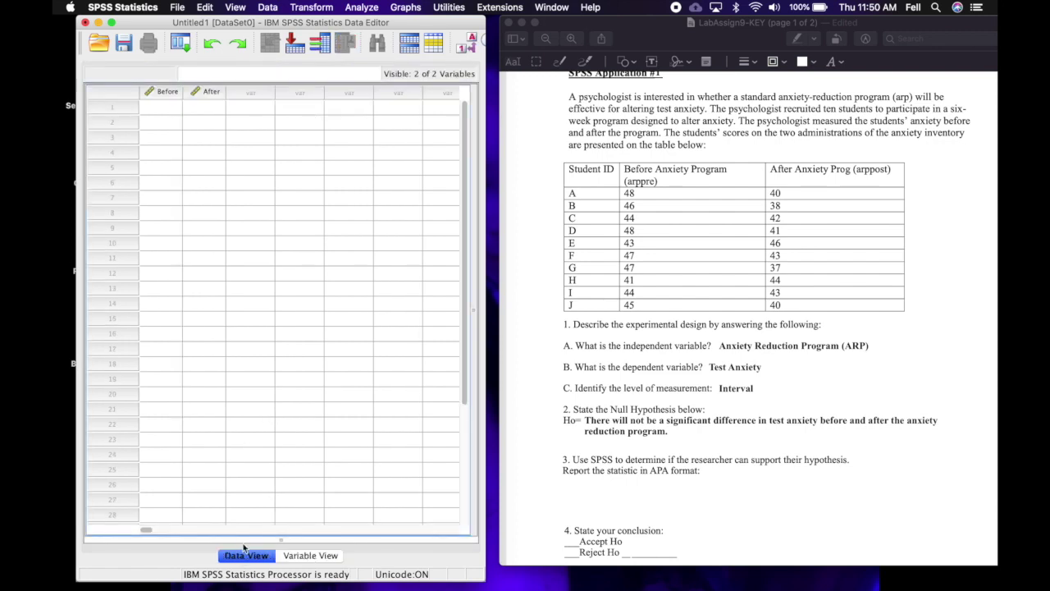
# Enter the Before scores 48, 46, 44, 48, 43, 47, 47, 41, 44, 45
pyautogui.click(159, 107)
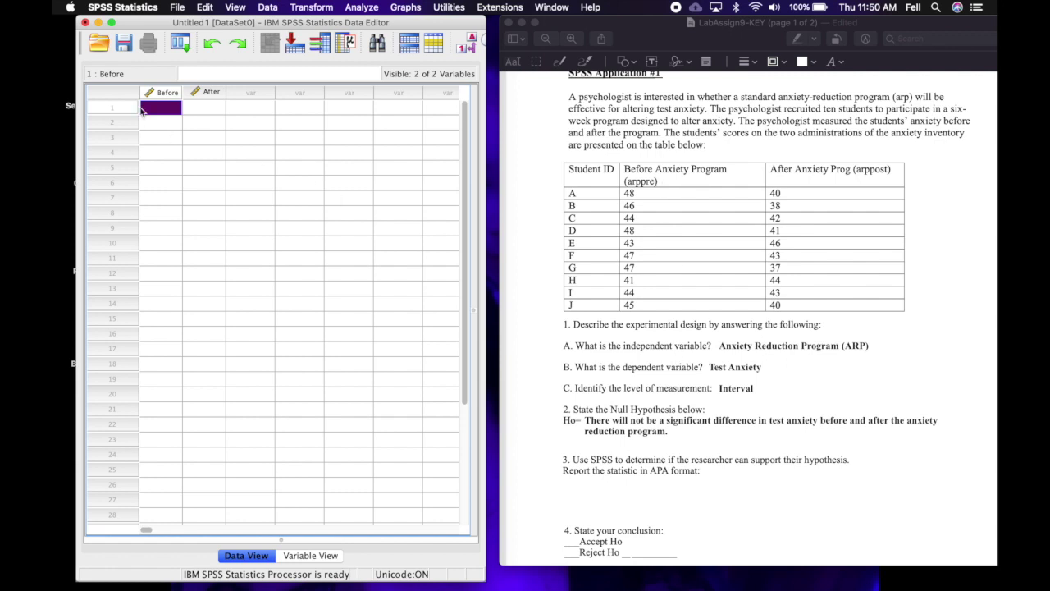
pyautogui.write('48.00 46.00 44.00 4')
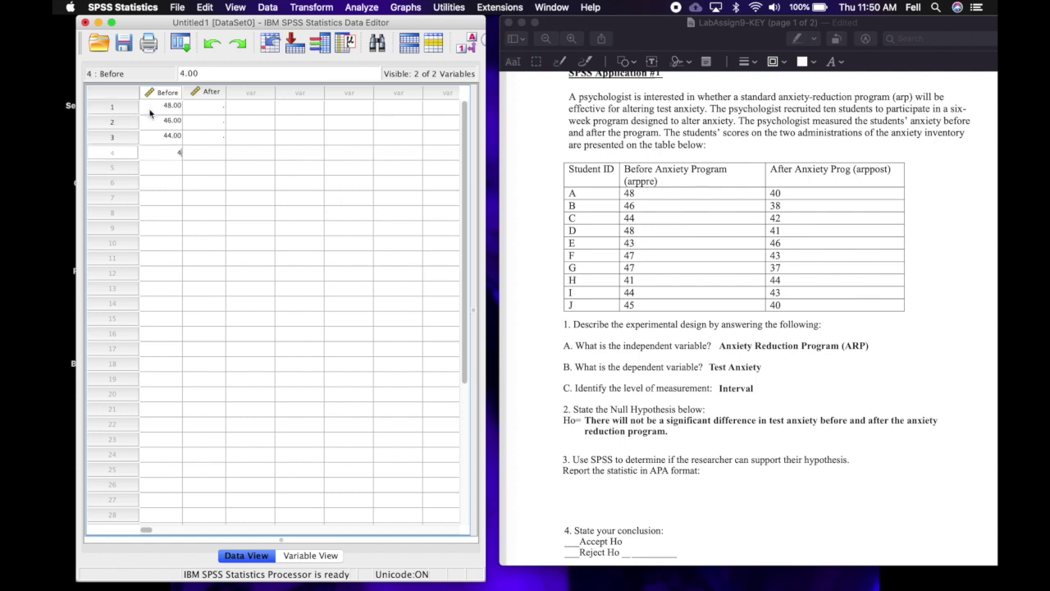
pyautogui.write('8.00 43.00 47.00 47.00 41.00 44.00 45')
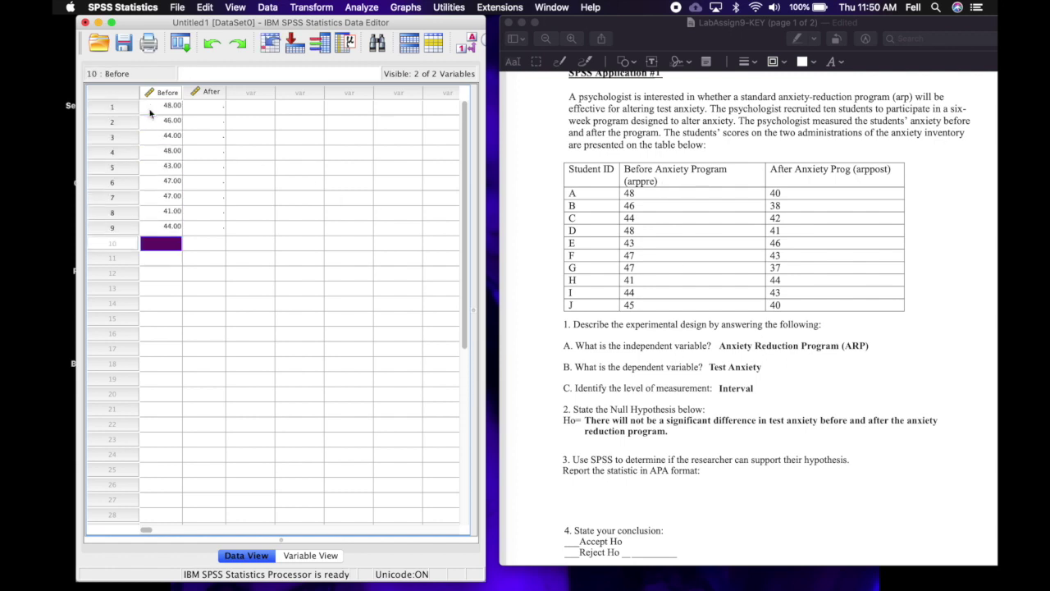
pyautogui.click(212, 140)
# Enter the After scores 40, 38, 42, 41, 46, 43, 37, 44, 43, 40
pyautogui.click(210, 109)
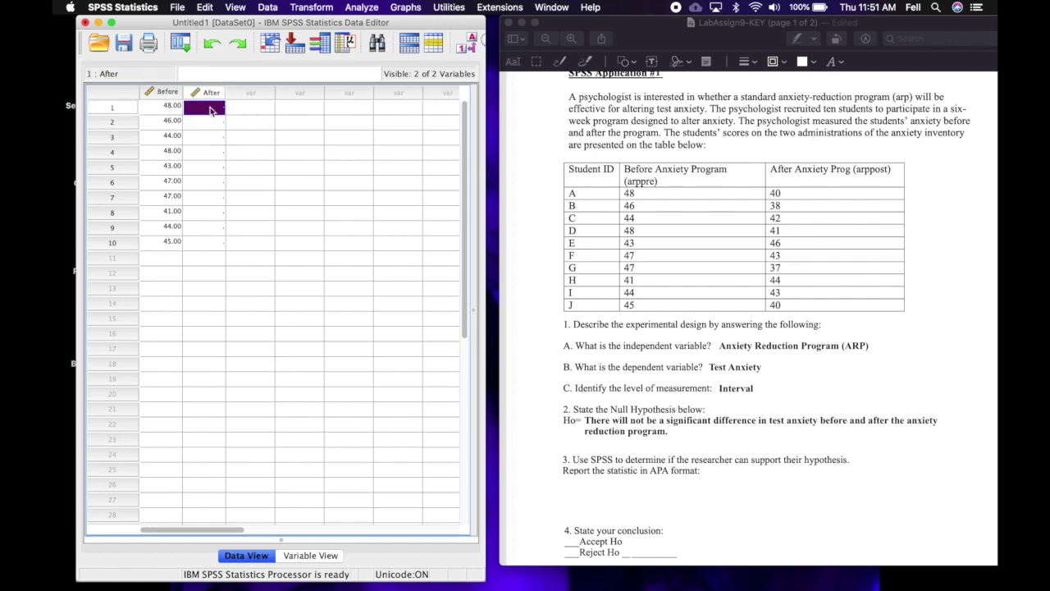
pyautogui.write('40')
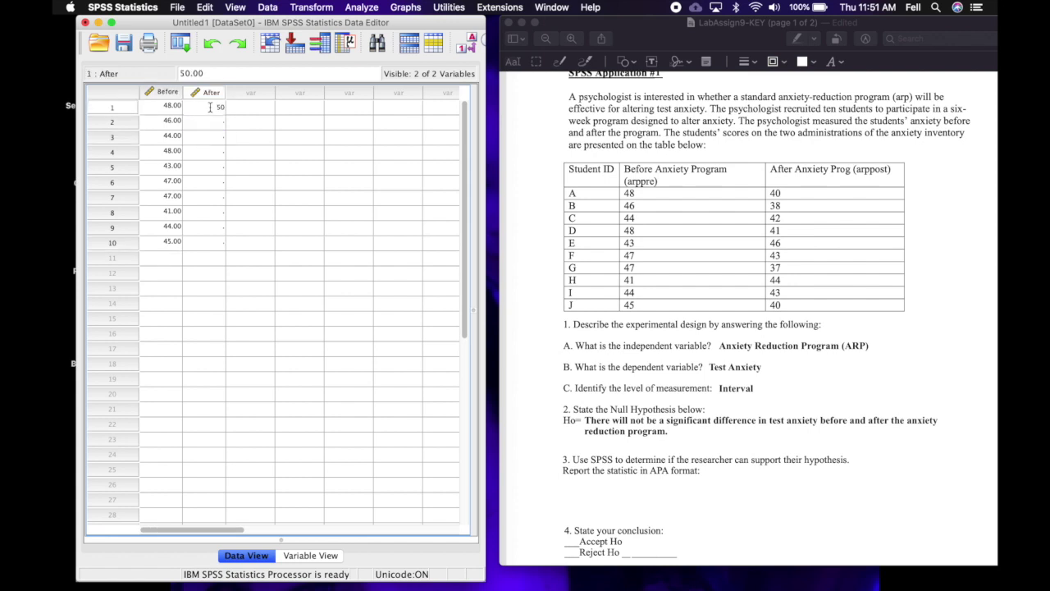
pyautogui.press('Return')
pyautogui.write('38')
pyautogui.press('Return')
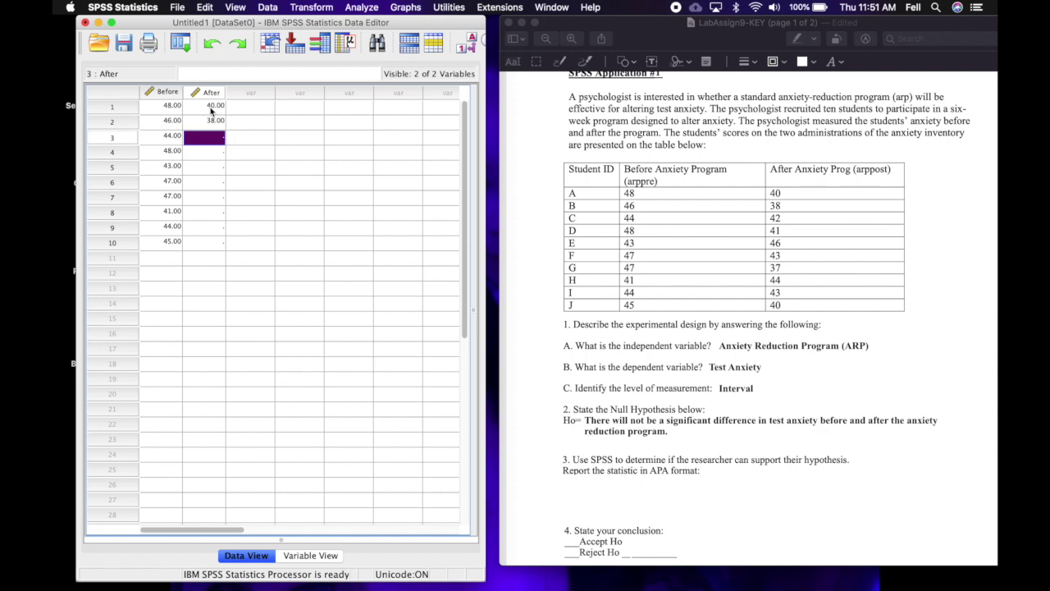
pyautogui.write('42')
pyautogui.press('Return')
pyautogui.write('41')
pyautogui.press('Return')
pyautogui.write('46')
pyautogui.press('Return')
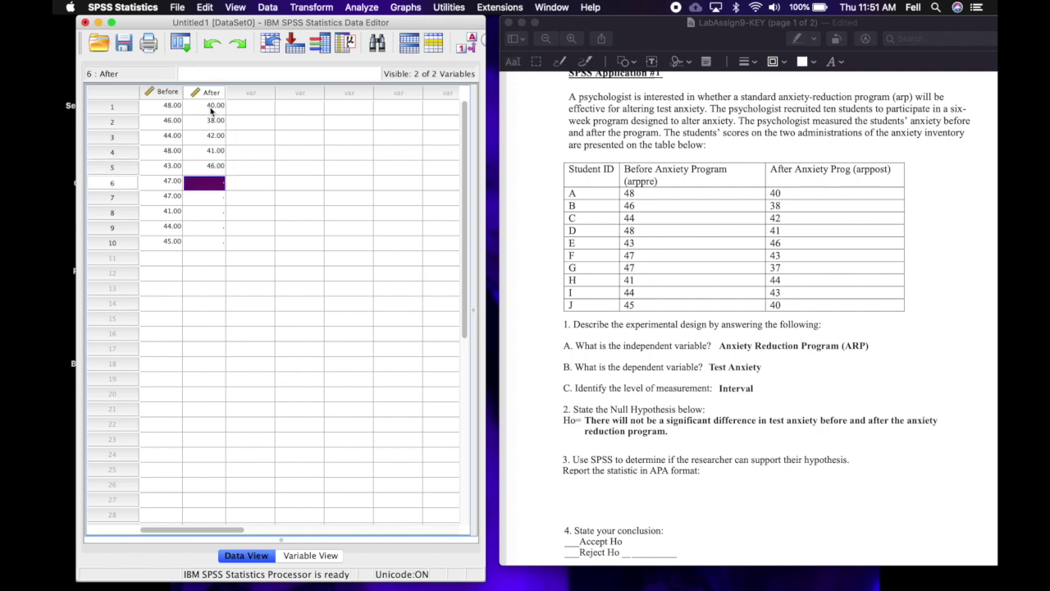
pyautogui.write('43')
pyautogui.press('Return')
pyautogui.write('37')
pyautogui.press('Return')
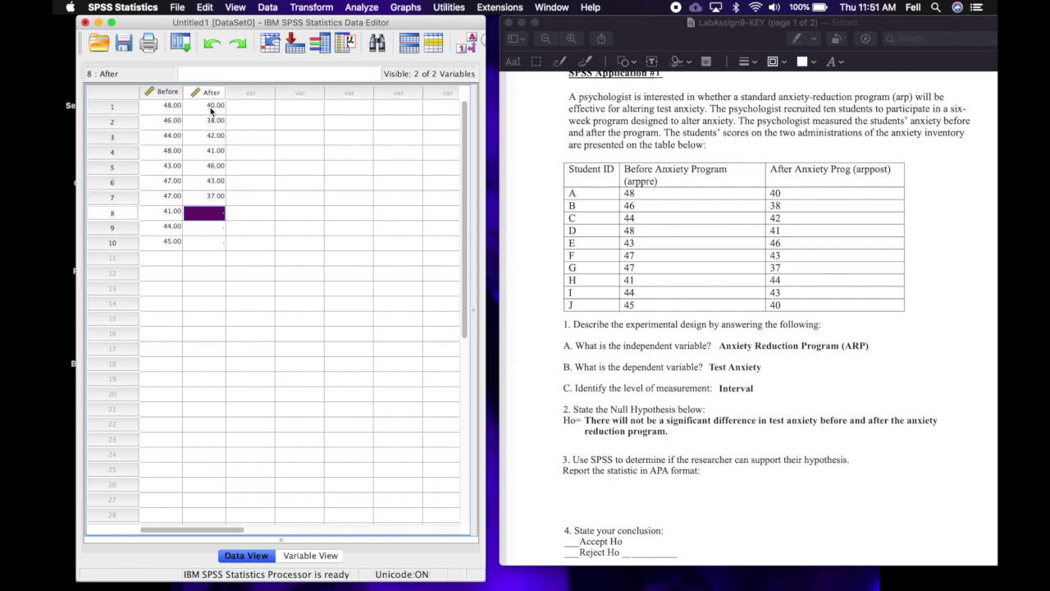
pyautogui.write('44')
pyautogui.press('Return')
pyautogui.write('43')
pyautogui.press('Return')
pyautogui.write('40')
pyautogui.click(233, 167)
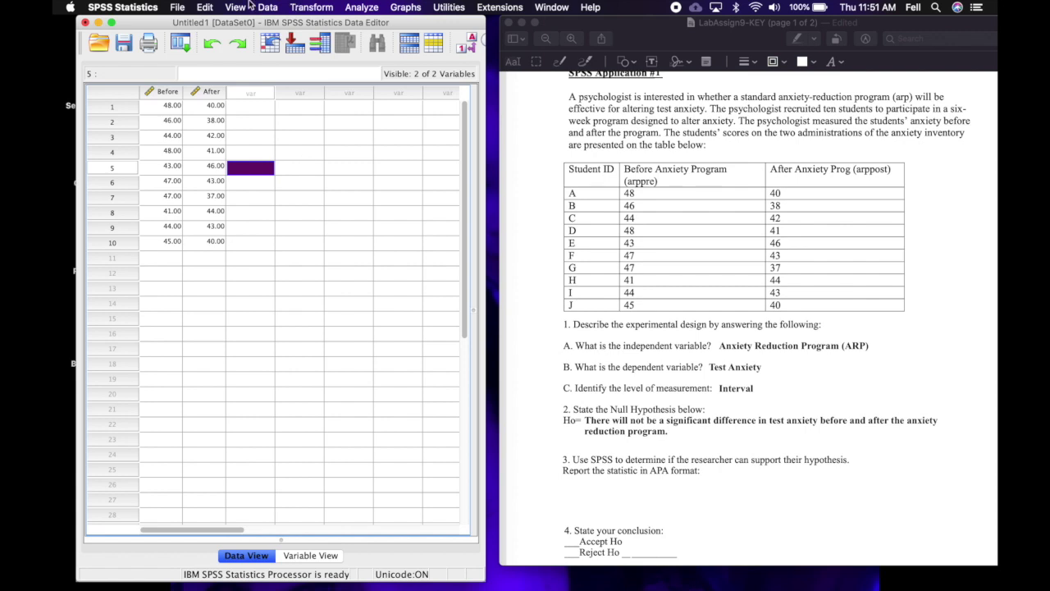
pyautogui.click(359, 8)
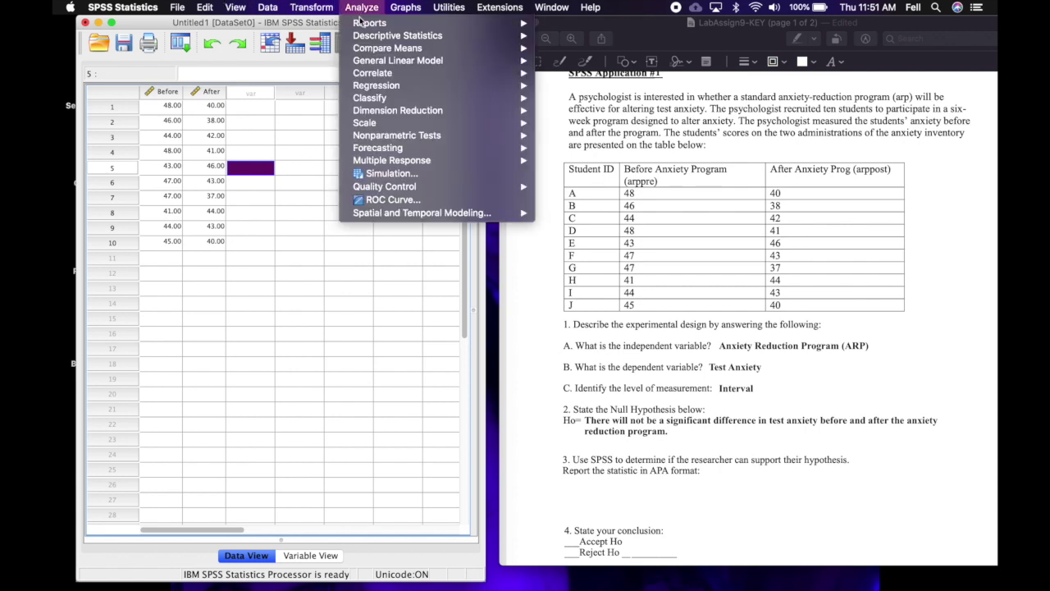
# Run a Paired-Samples T Test with arppre and arppost as Pair 1
pyautogui.moveTo(369, 51)
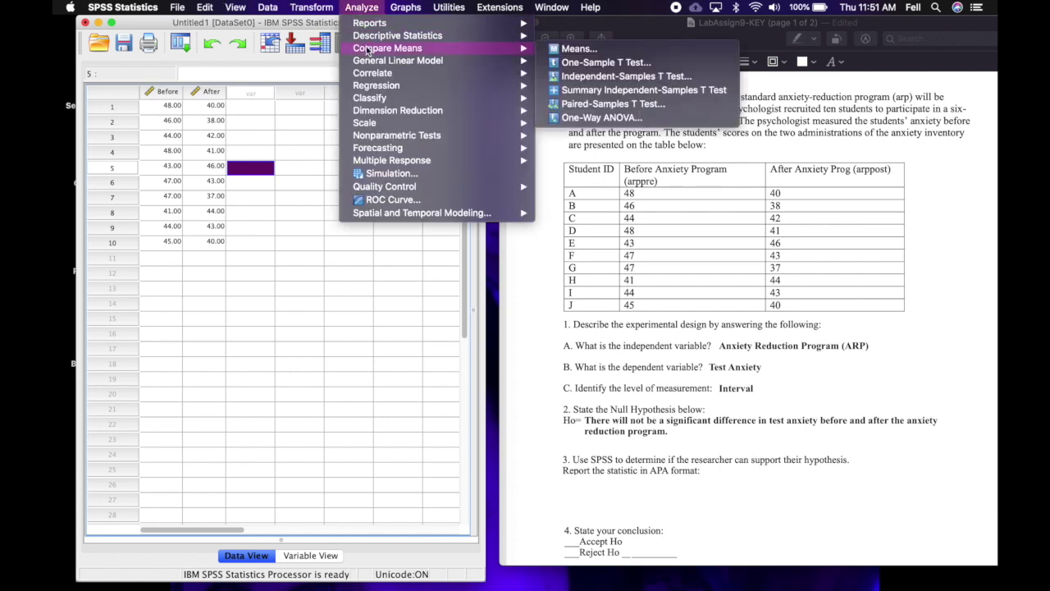
pyautogui.click(563, 105)
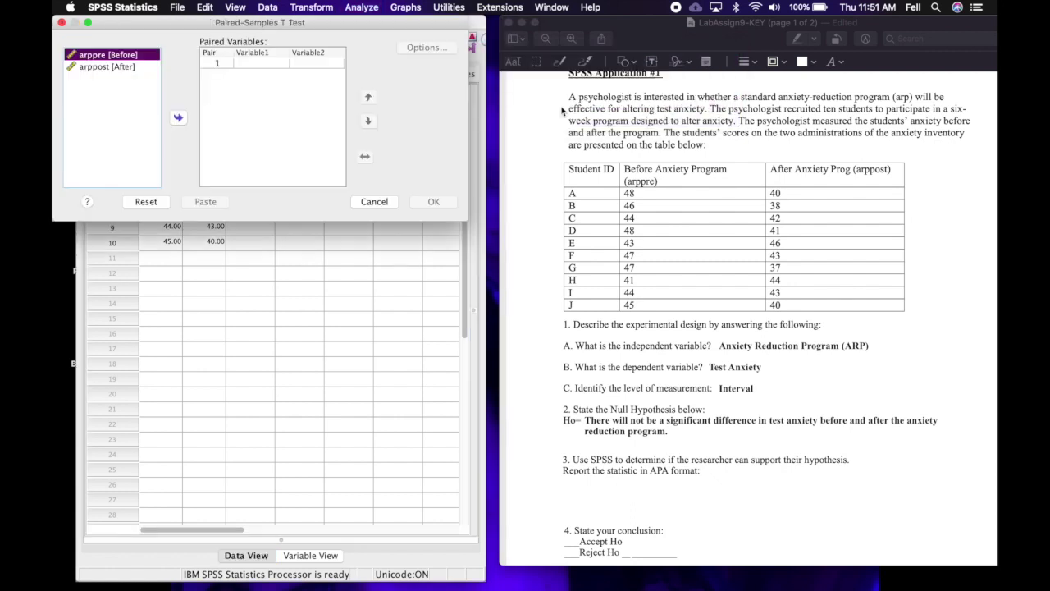
pyautogui.click(178, 118)
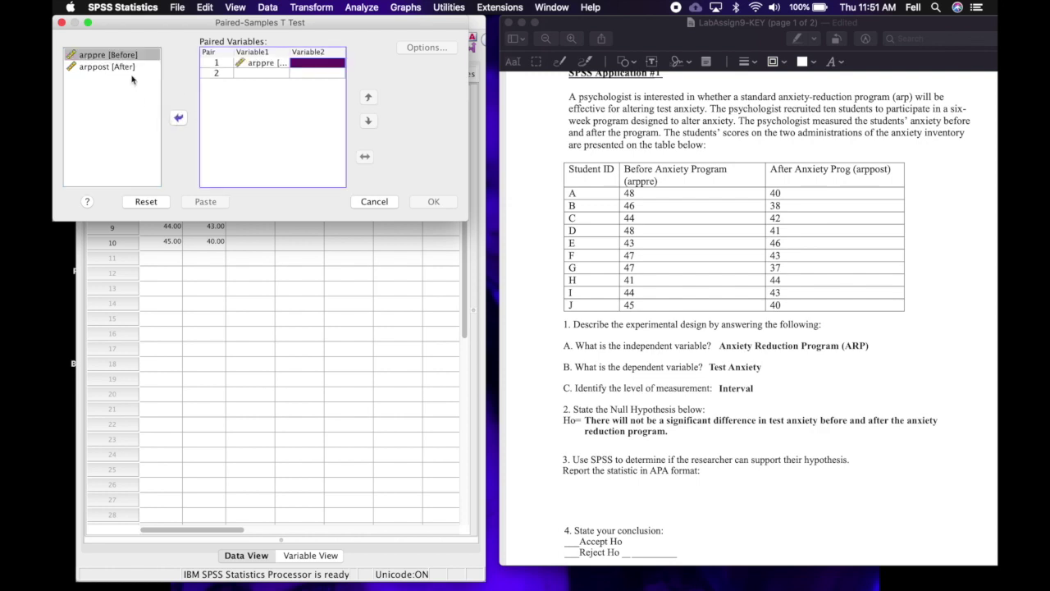
pyautogui.click(104, 65)
pyautogui.click(178, 119)
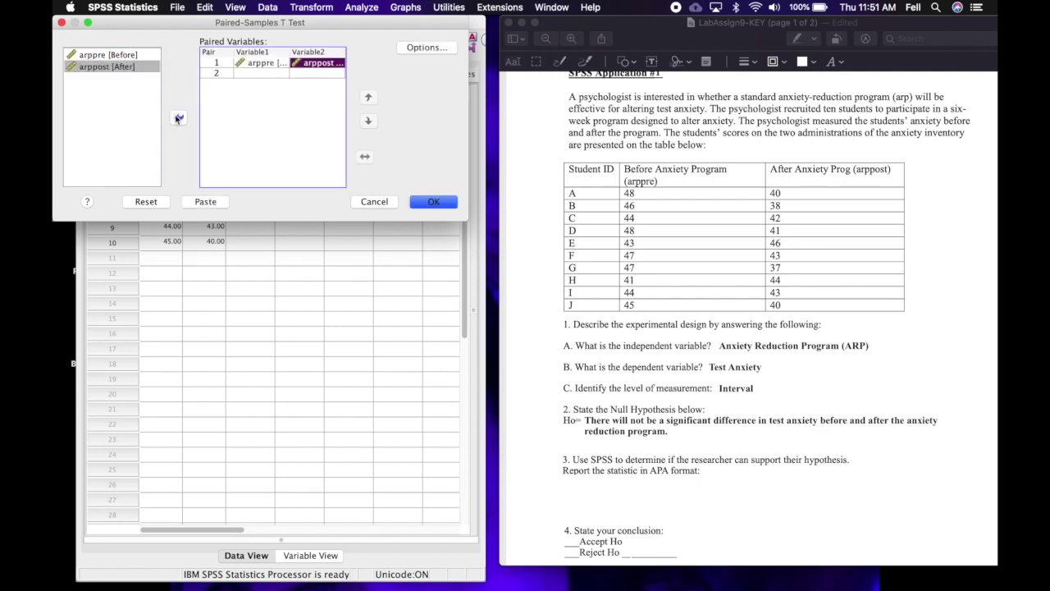
pyautogui.click(433, 201)
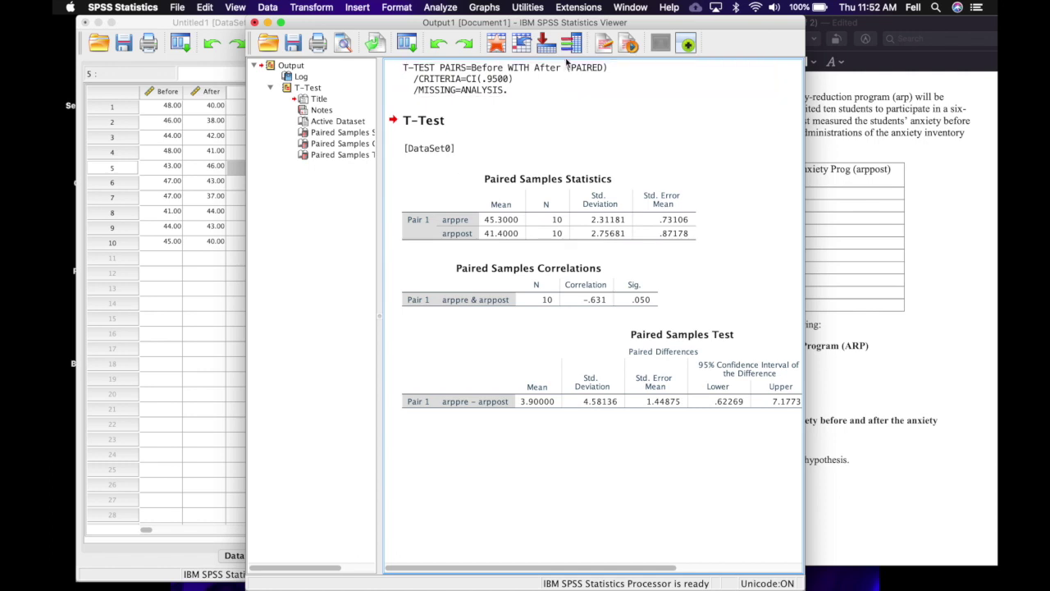
# Append ': LAB 9' to the output syntax log, keeping /CRITERIA on its own line
pyautogui.click(593, 80)
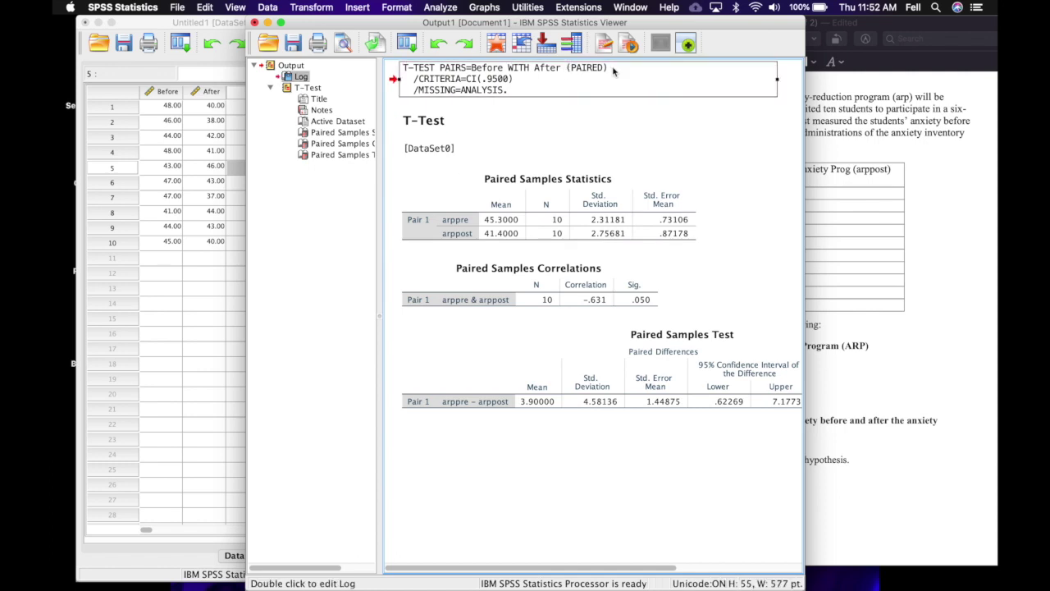
pyautogui.doubleClick(612, 68)
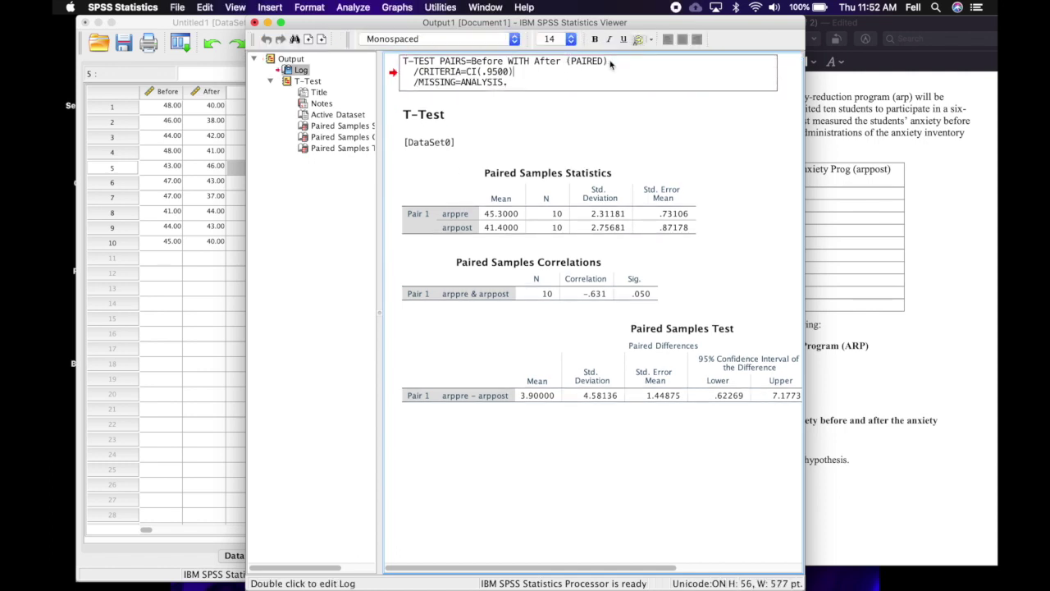
pyautogui.press('Delete')
pyautogui.press('Delete')
pyautogui.press('Delete')
pyautogui.write(': LAB 9')
pyautogui.press('Return')
# Retitle the output heading to 'T-Test: SPSS APP 1'
pyautogui.click(443, 115)
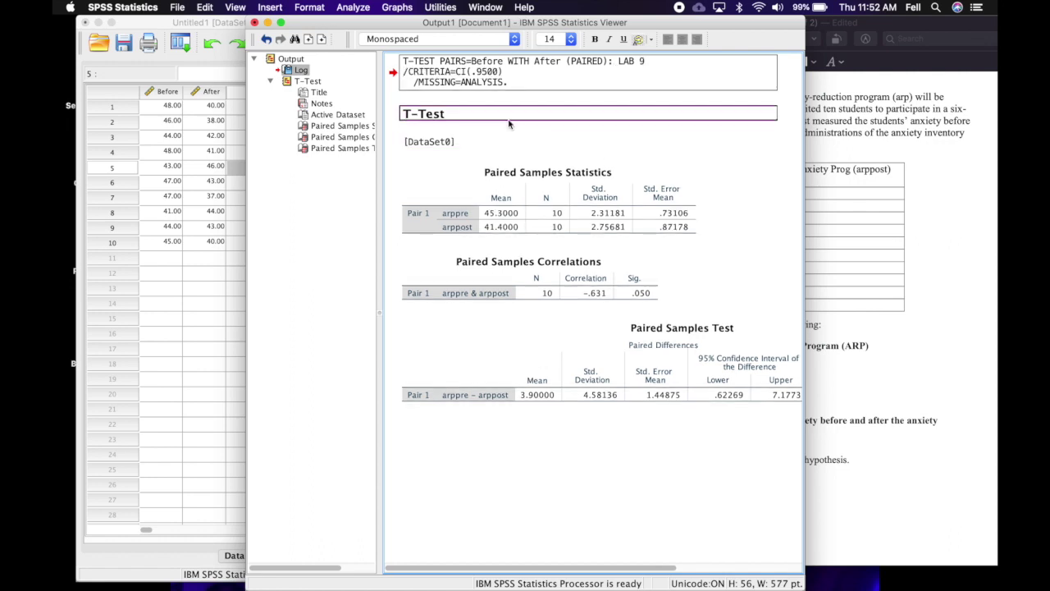
pyautogui.doubleClick(454, 115)
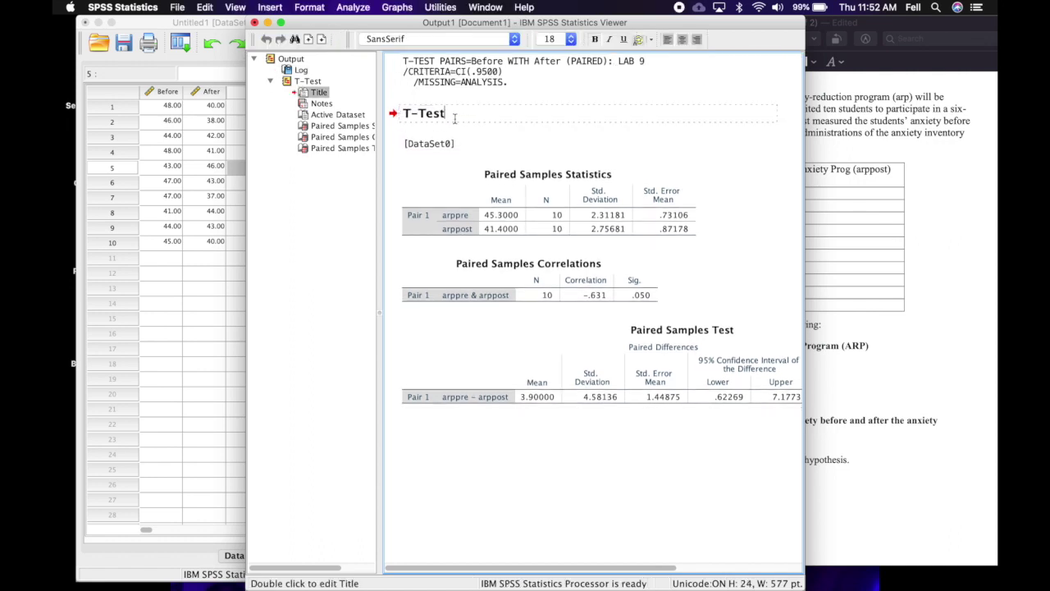
pyautogui.write(': SPSS APP 1')
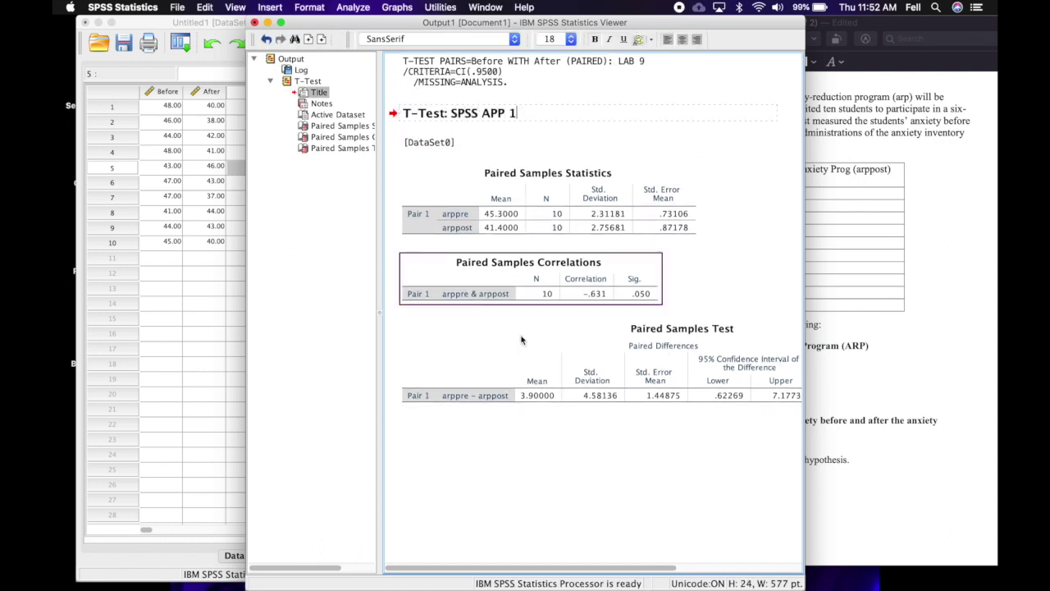
pyautogui.click(509, 429)
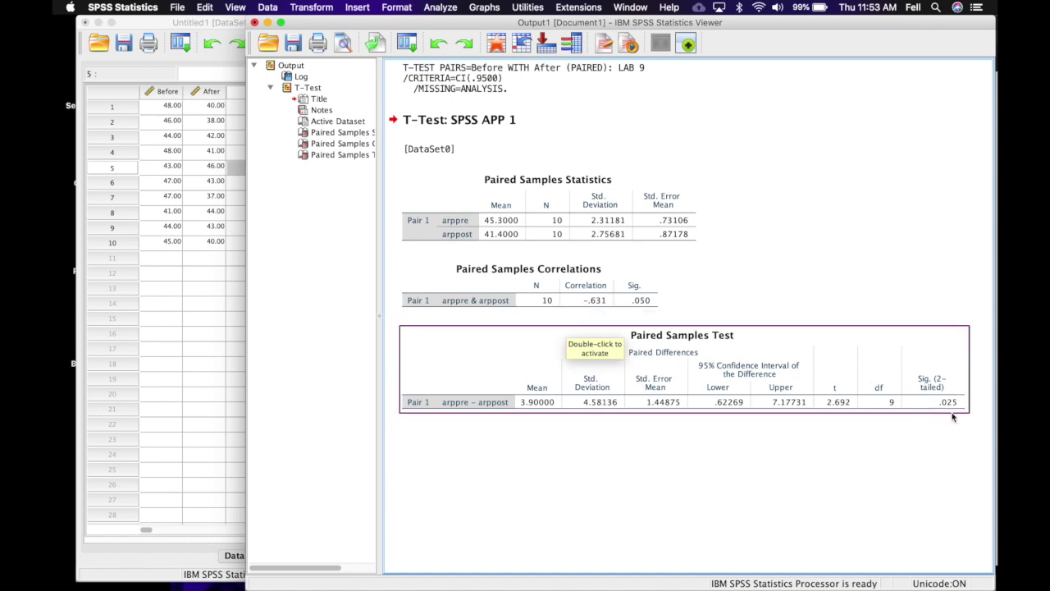
pyautogui.moveTo(829, 20); pyautogui.dragTo(474, 17)
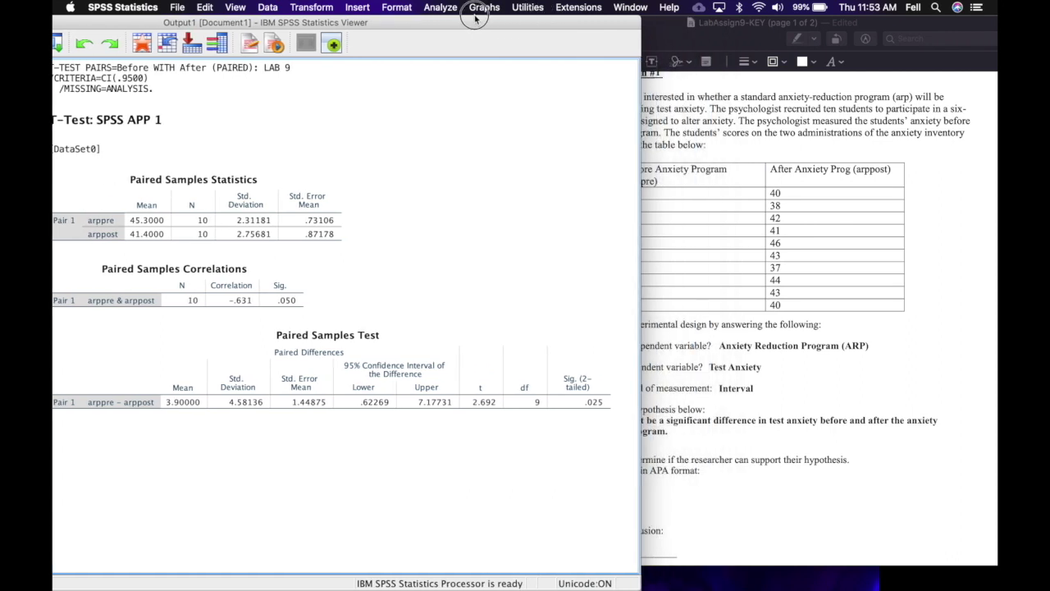
# Make the APA-format answer box text black in the worksheet
pyautogui.moveTo(640, 136); pyautogui.dragTo(362, 136)
pyautogui.click(589, 487)
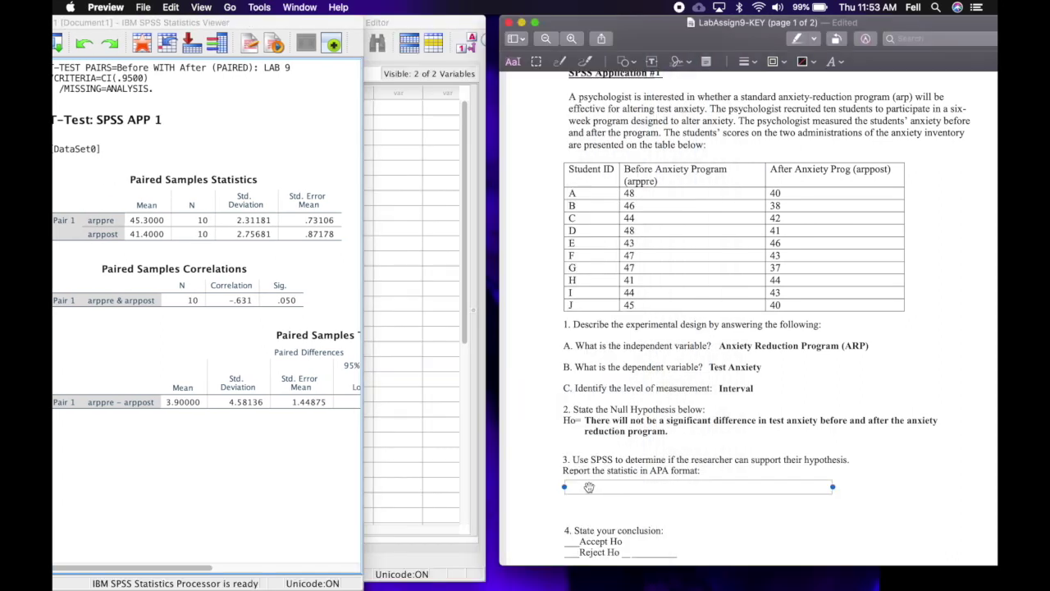
pyautogui.click(837, 62)
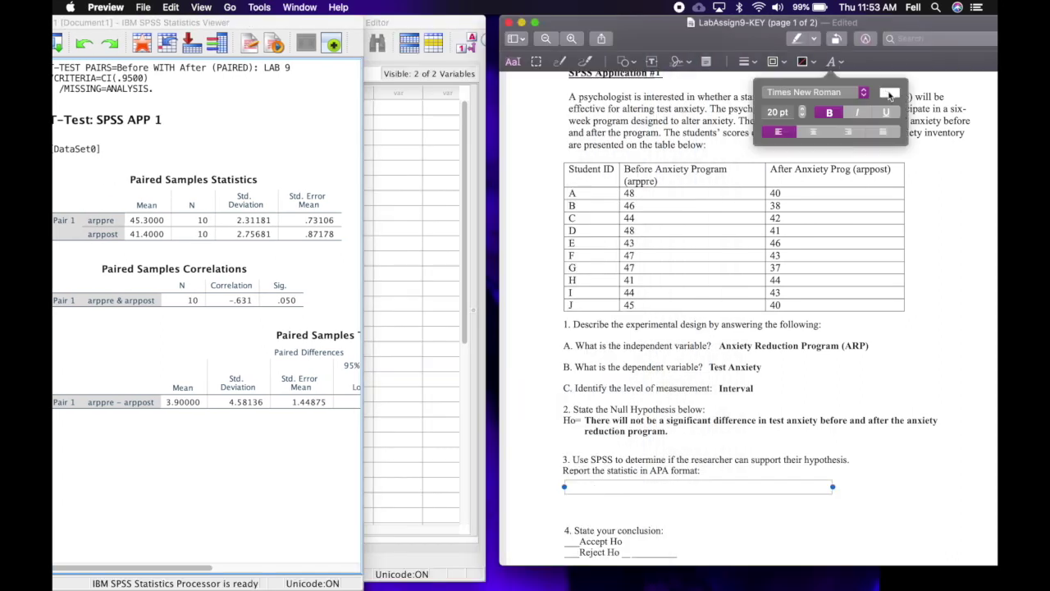
pyautogui.click(889, 92)
pyautogui.click(940, 120)
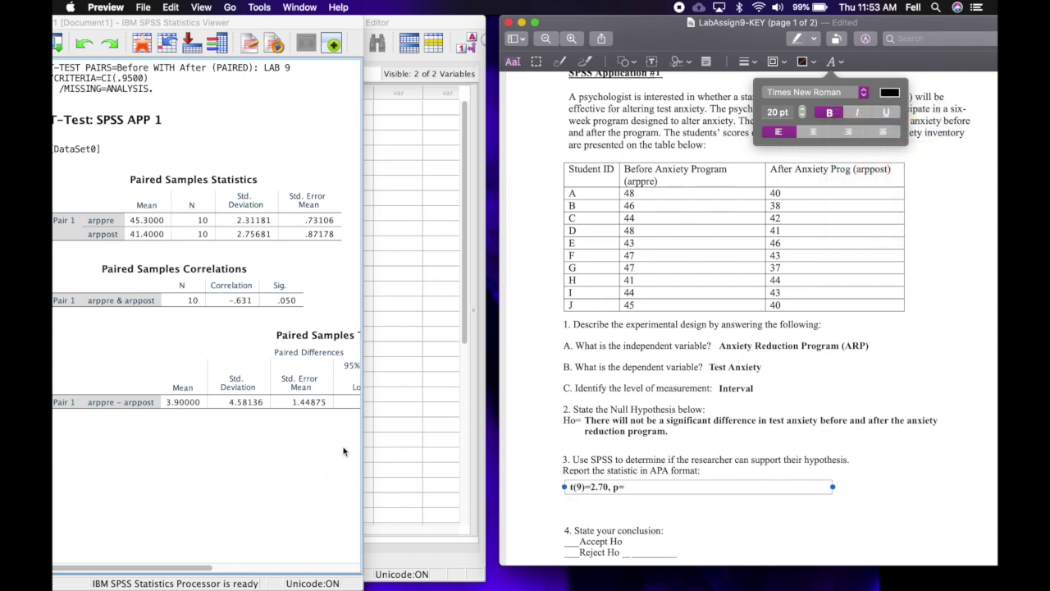
# Scroll the SPSS Paired Samples Test table to read the Sig. value .025
pyautogui.click(365, 430)
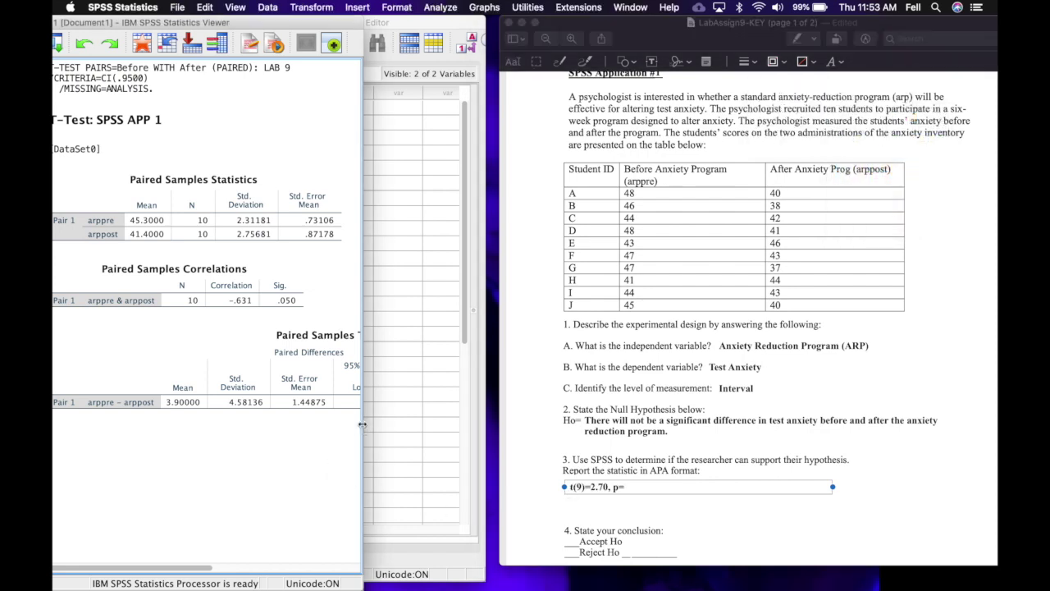
pyautogui.click(359, 426)
pyautogui.hscroll(3, 360, 464)
pyautogui.hscroll(2, 360, 464)
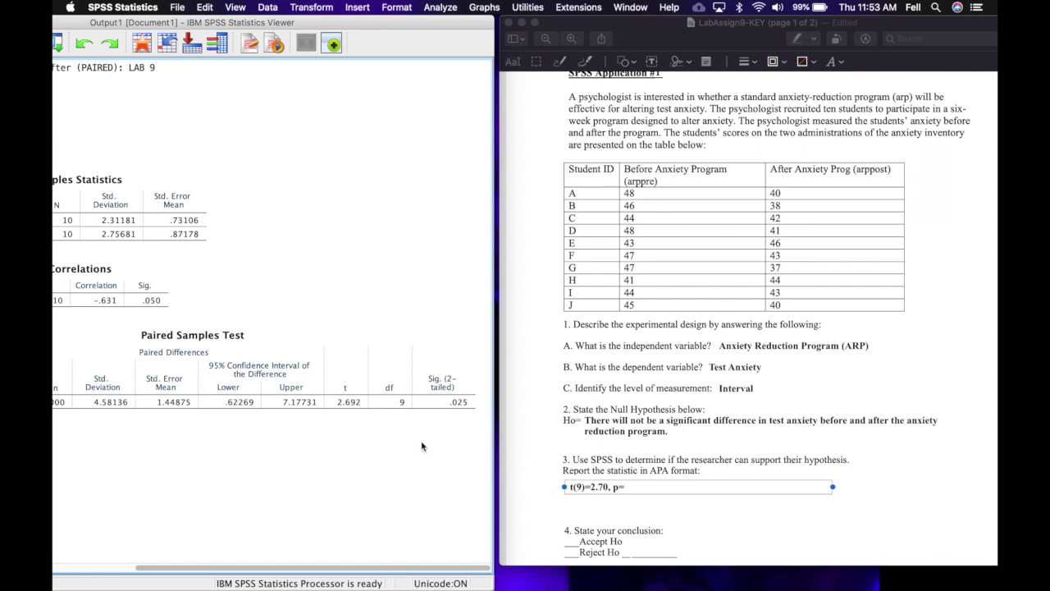
pyautogui.click(335, 408)
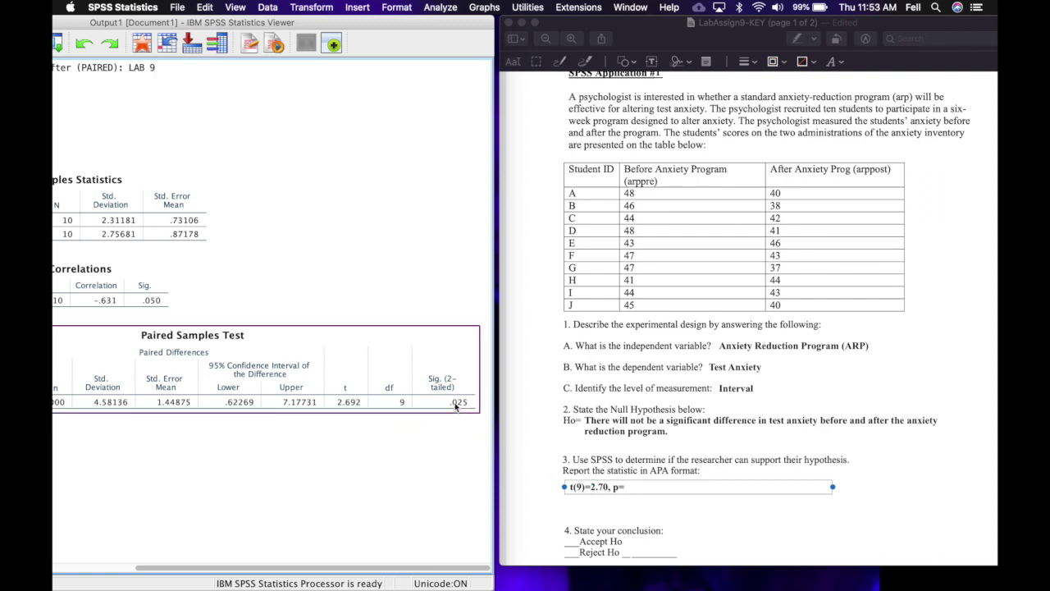
pyautogui.click(629, 495)
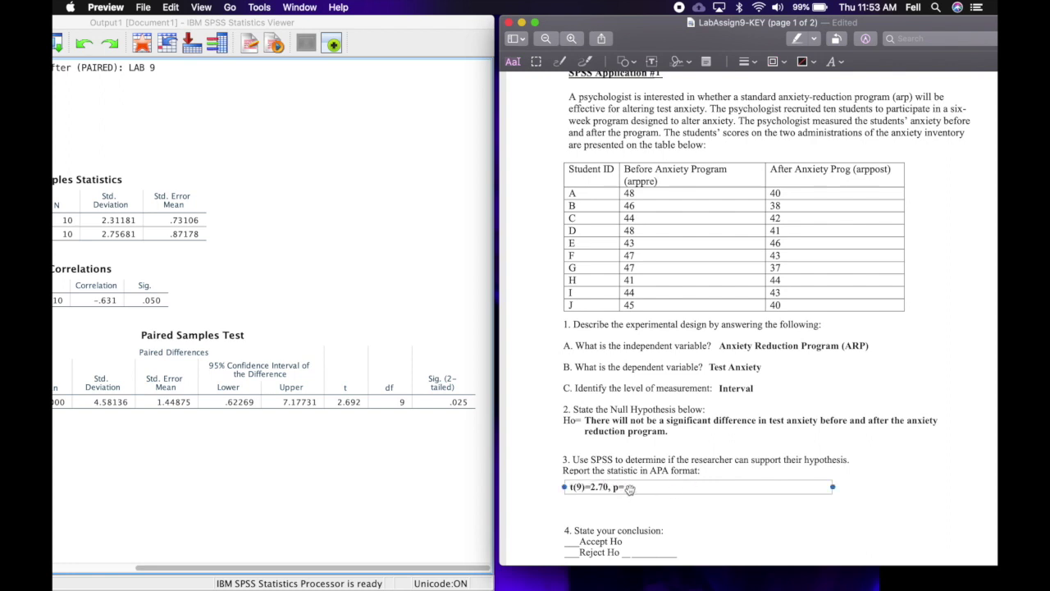
# Complete p=.03 and mark Reject Ho with a black X and p<.05
pyautogui.write('.03')
pyautogui.scroll(-3, 692, 533)
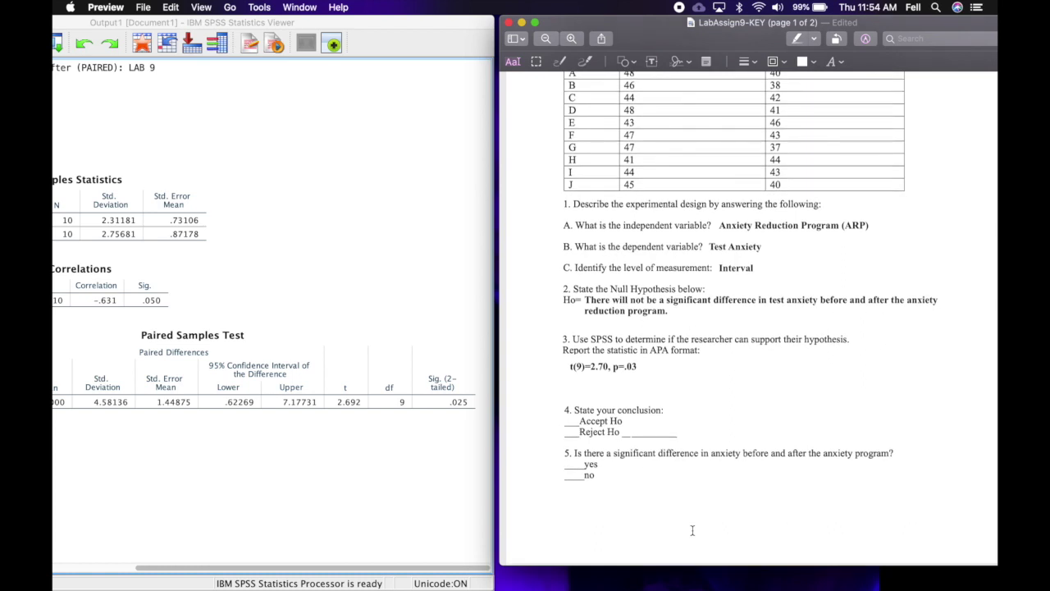
pyautogui.scroll(-2, 693, 530)
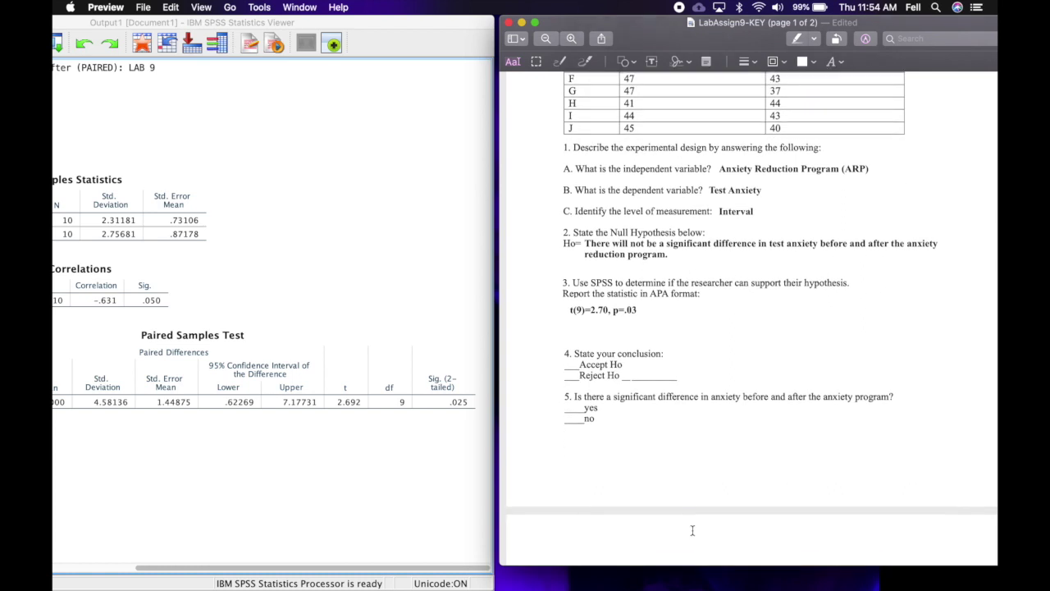
pyautogui.click(569, 377)
pyautogui.click(837, 63)
pyautogui.click(889, 93)
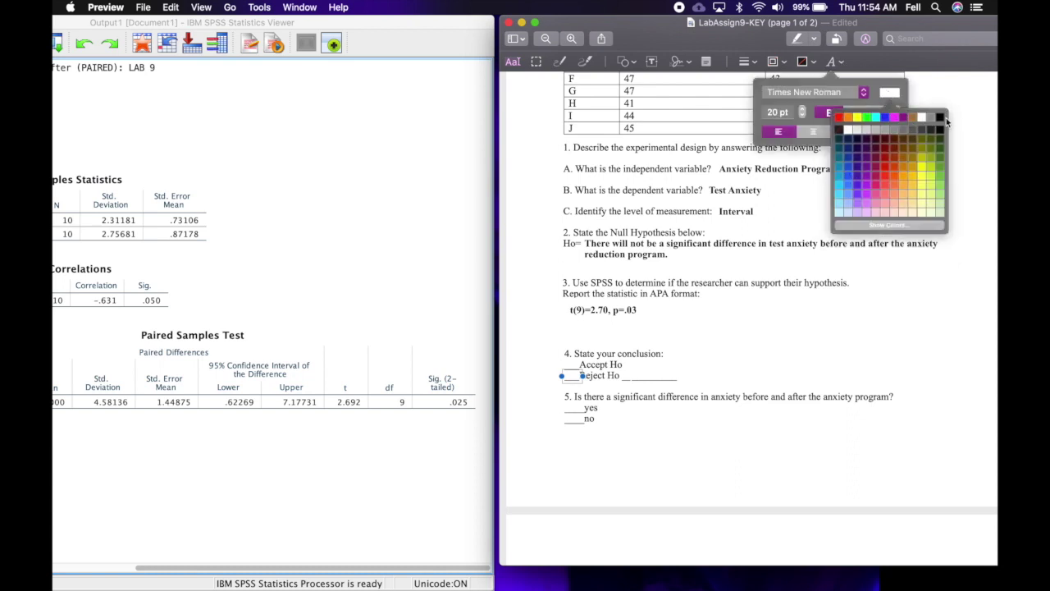
pyautogui.click(941, 118)
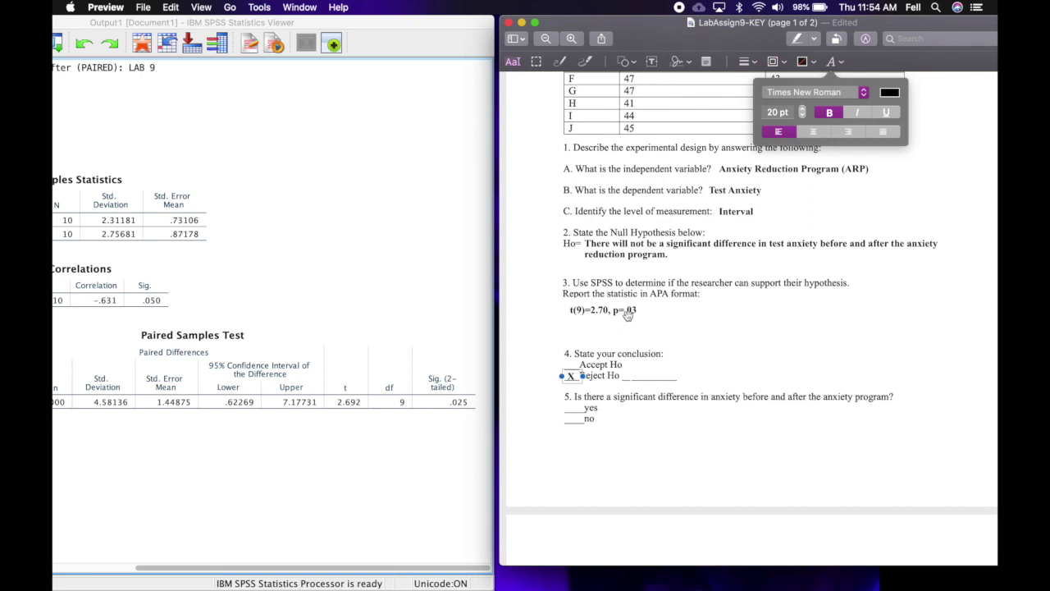
pyautogui.write('p<.05')
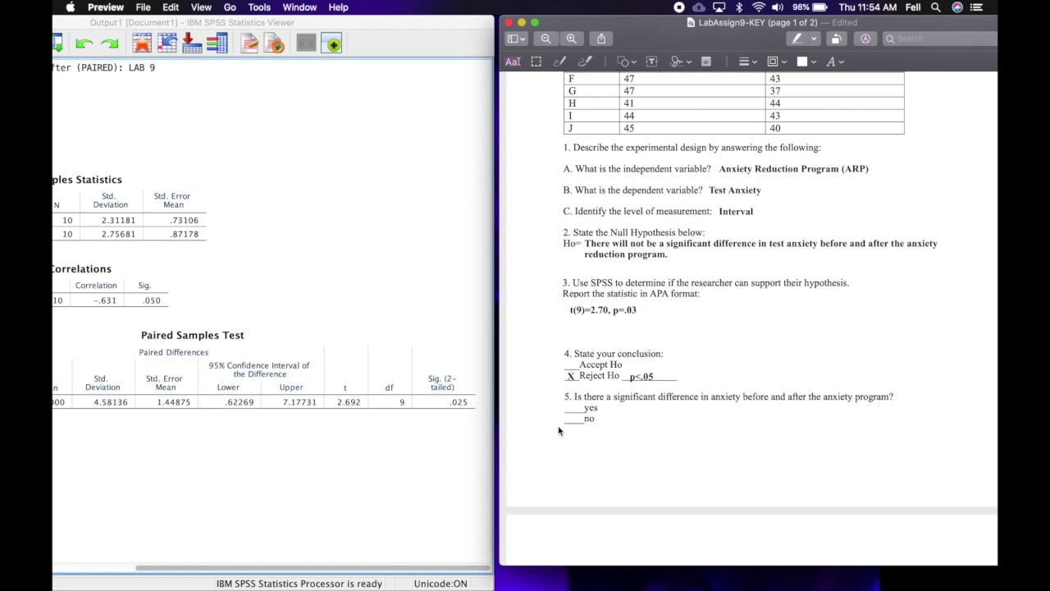
# Add a black X mark on the yes blank
pyautogui.moveTo(581, 408); pyautogui.dragTo(568, 408)
pyautogui.click(841, 63)
pyautogui.click(894, 93)
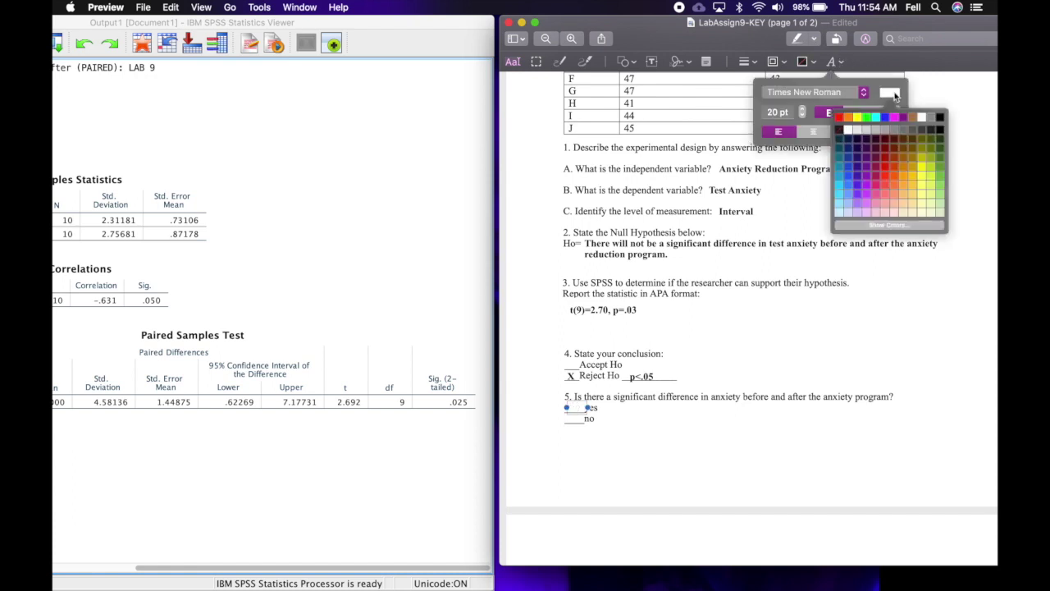
pyautogui.click(941, 117)
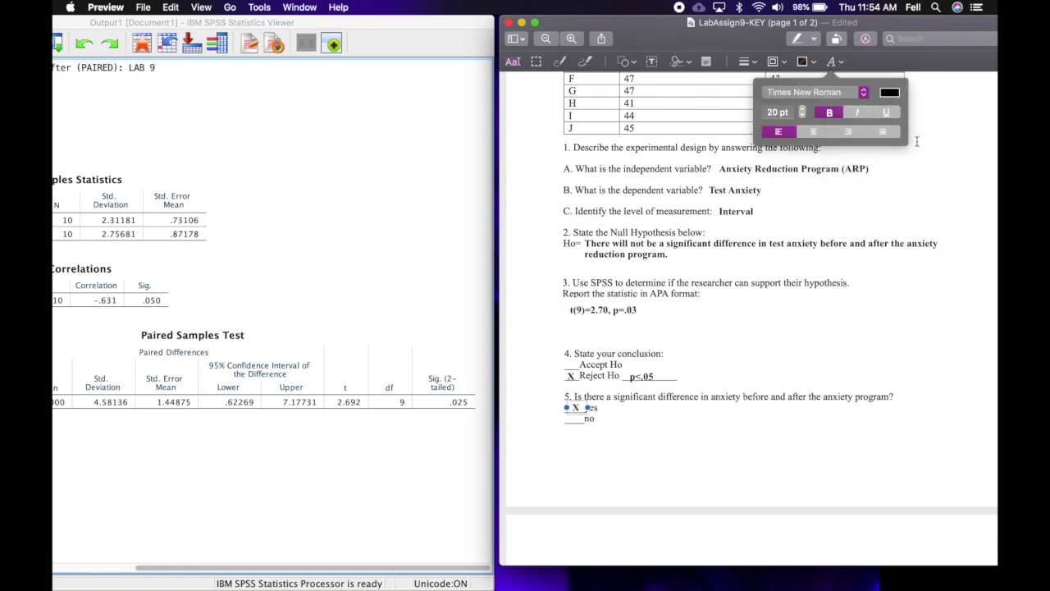
pyautogui.click(545, 462)
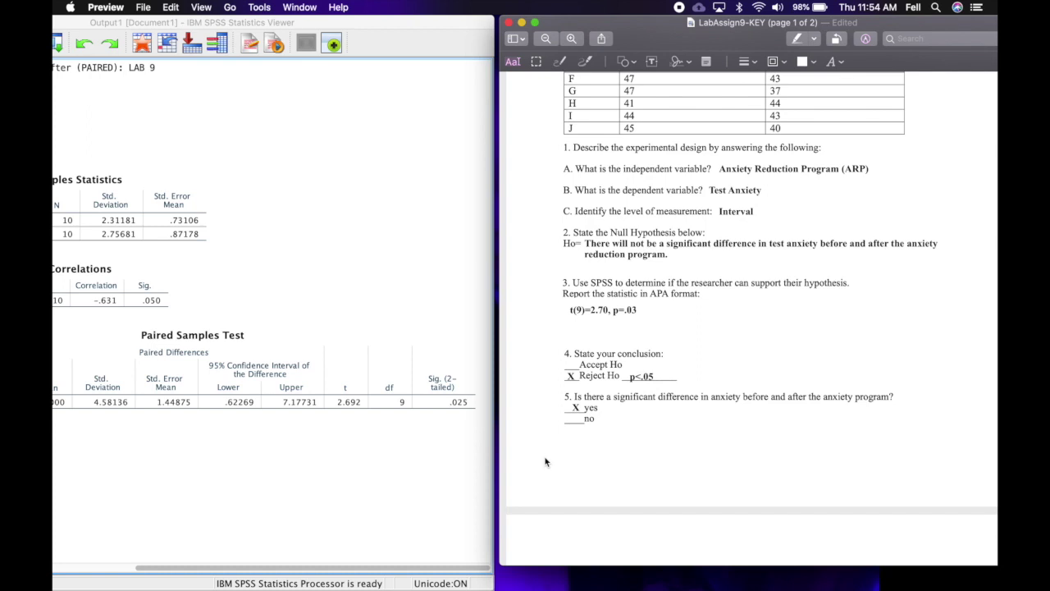
pyautogui.scroll(5, 544, 462)
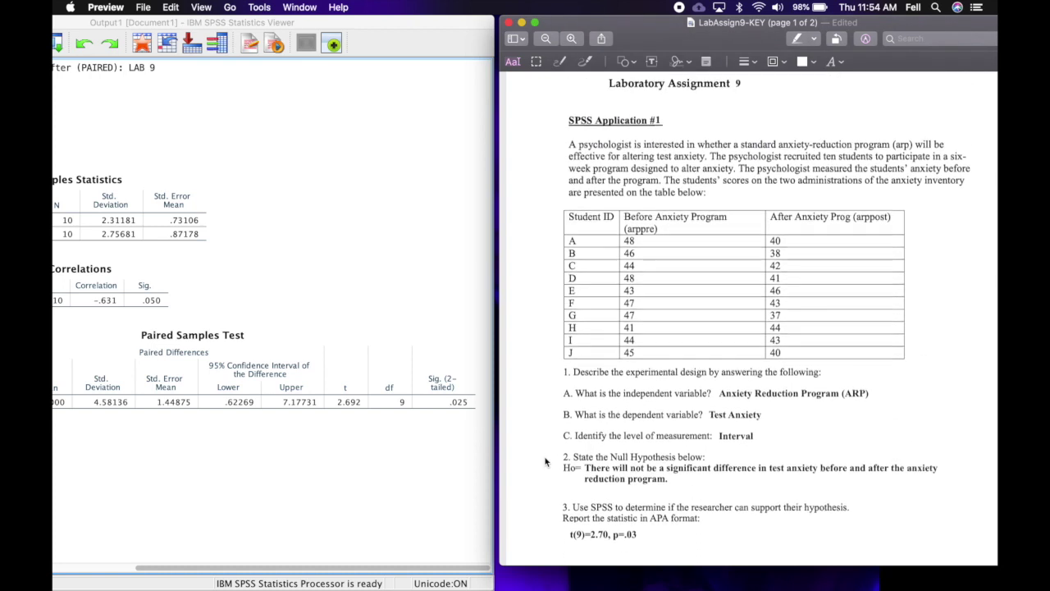